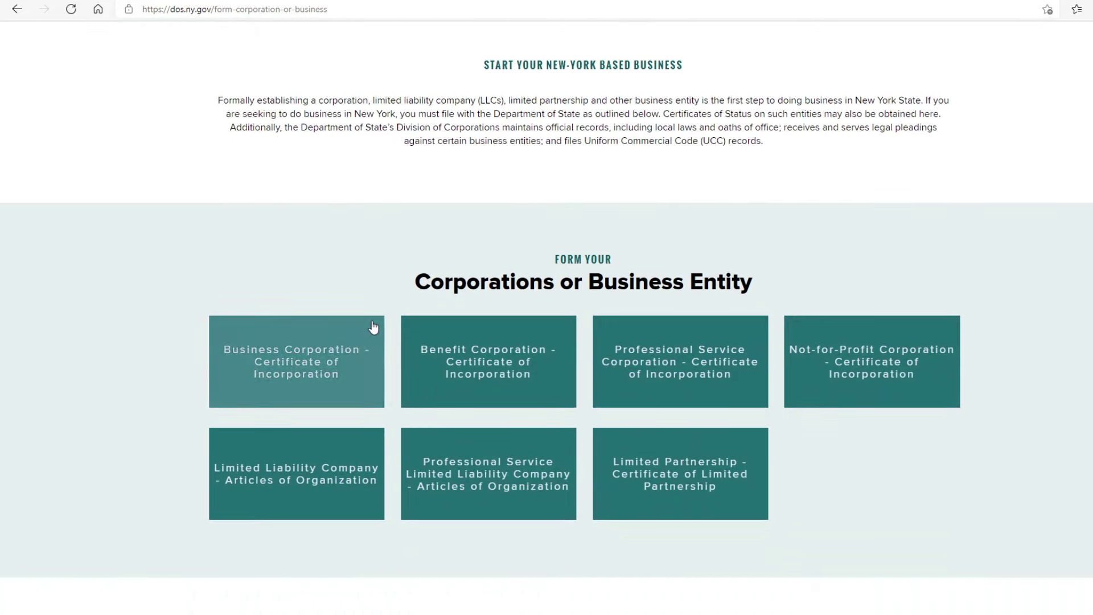
Step: From the LLC Articles of Organization page, go to How to File, File Online, Domestic Limited Liability Company
{"action": "left_click", "coordinate": [316, 475]}
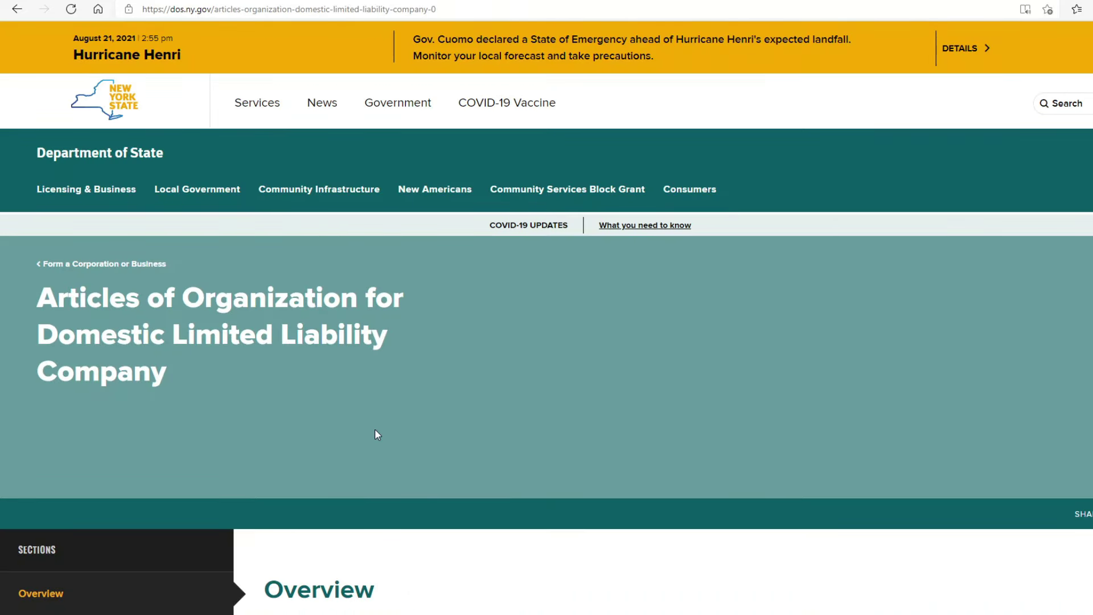
{"action": "scroll", "coordinate": [537, 416], "scroll_direction": "down", "scroll_amount": 5}
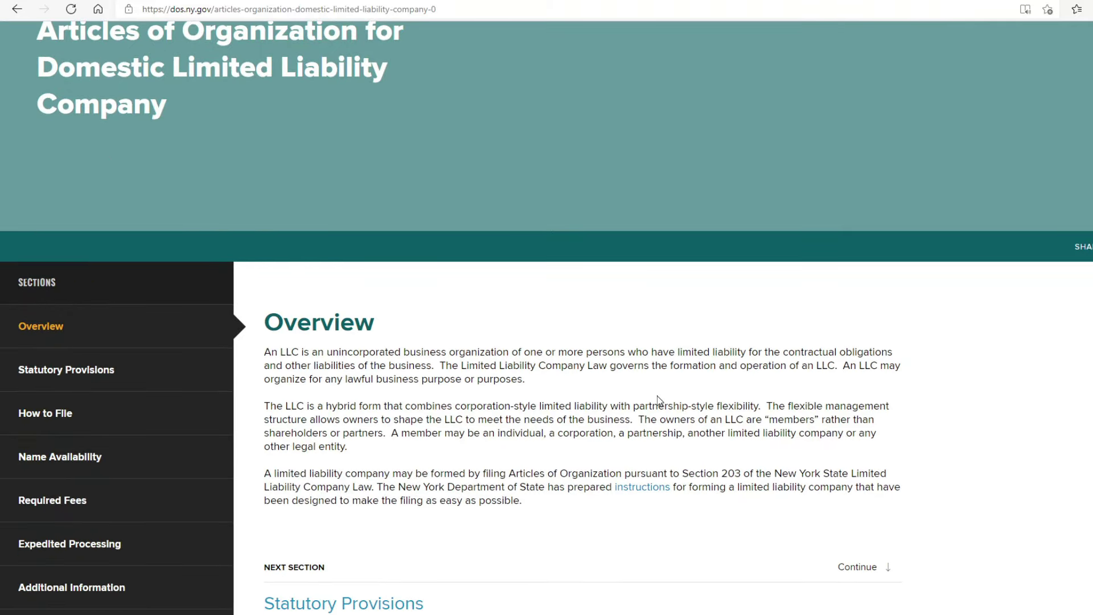
{"action": "scroll", "coordinate": [657, 395], "scroll_direction": "down", "scroll_amount": 7}
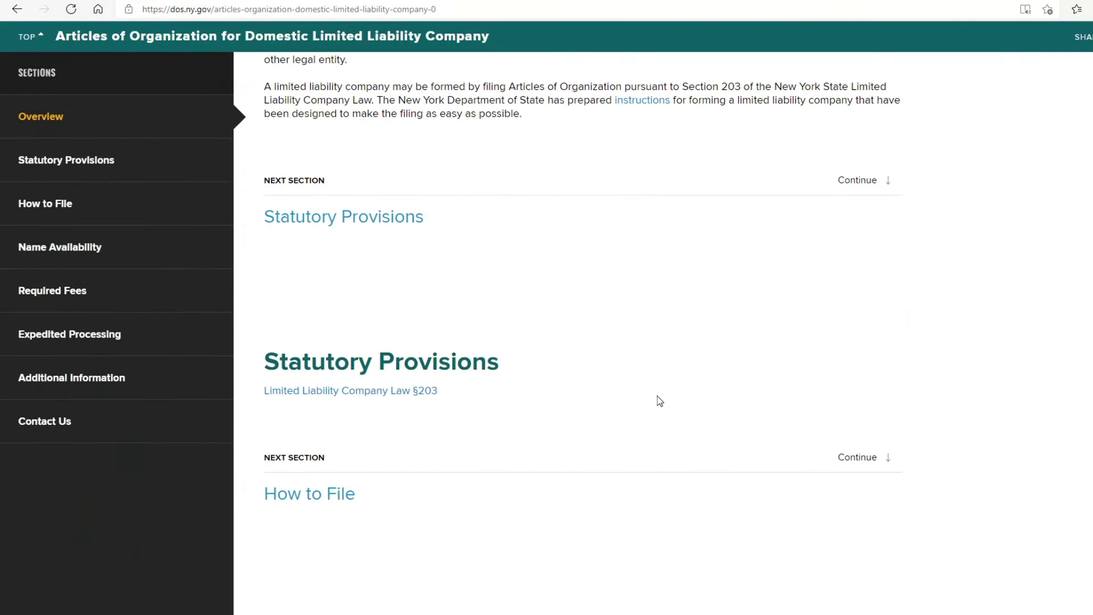
{"action": "left_click", "coordinate": [339, 501]}
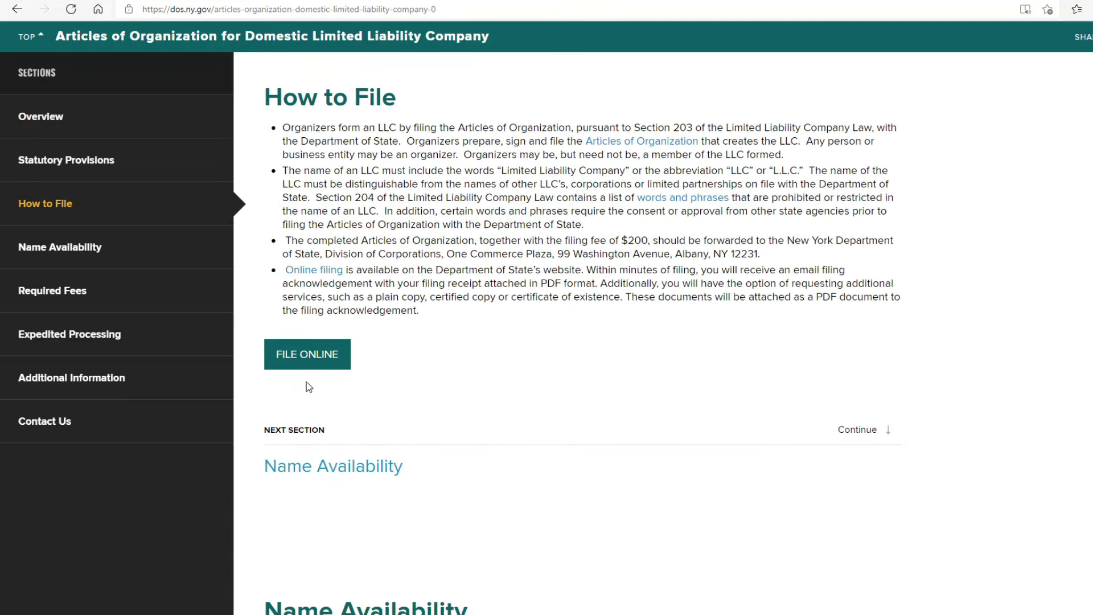
{"action": "left_click", "coordinate": [305, 357]}
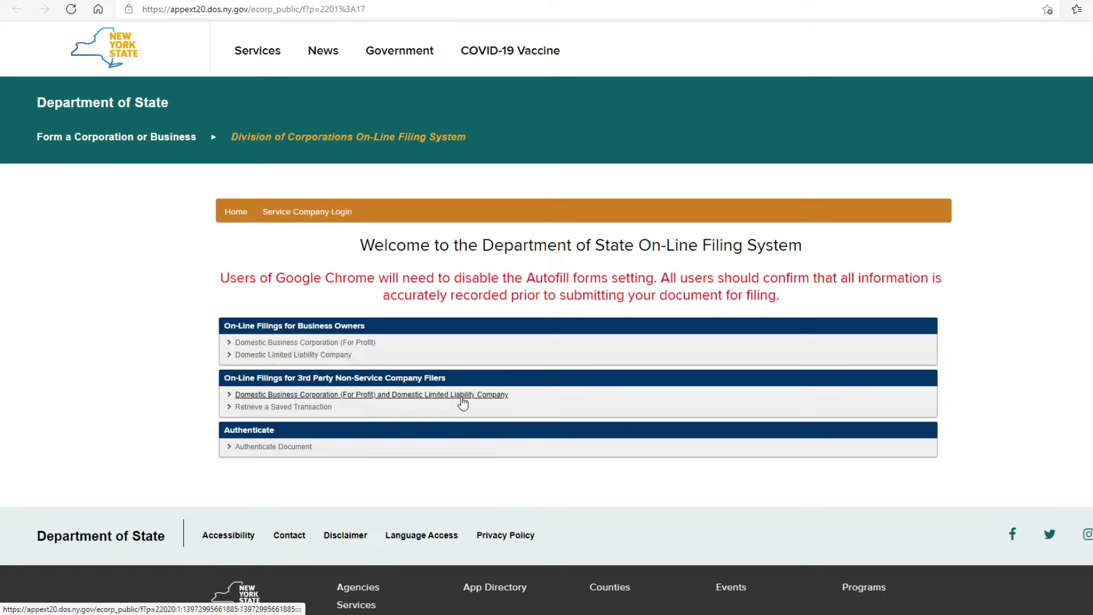
{"action": "left_click", "coordinate": [305, 358]}
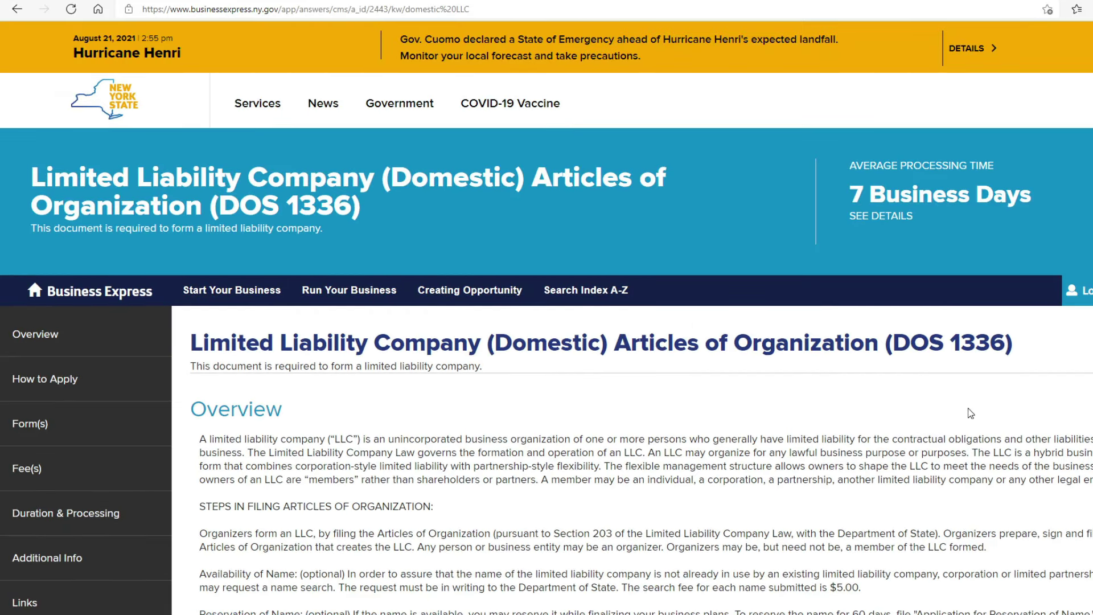
Step: Review the DOS 1336 fees and processing details, then apply online as the owner
{"action": "scroll", "coordinate": [1002, 404], "scroll_direction": "down", "scroll_amount": 3}
{"action": "scroll", "coordinate": [1003, 407], "scroll_direction": "down", "scroll_amount": 3}
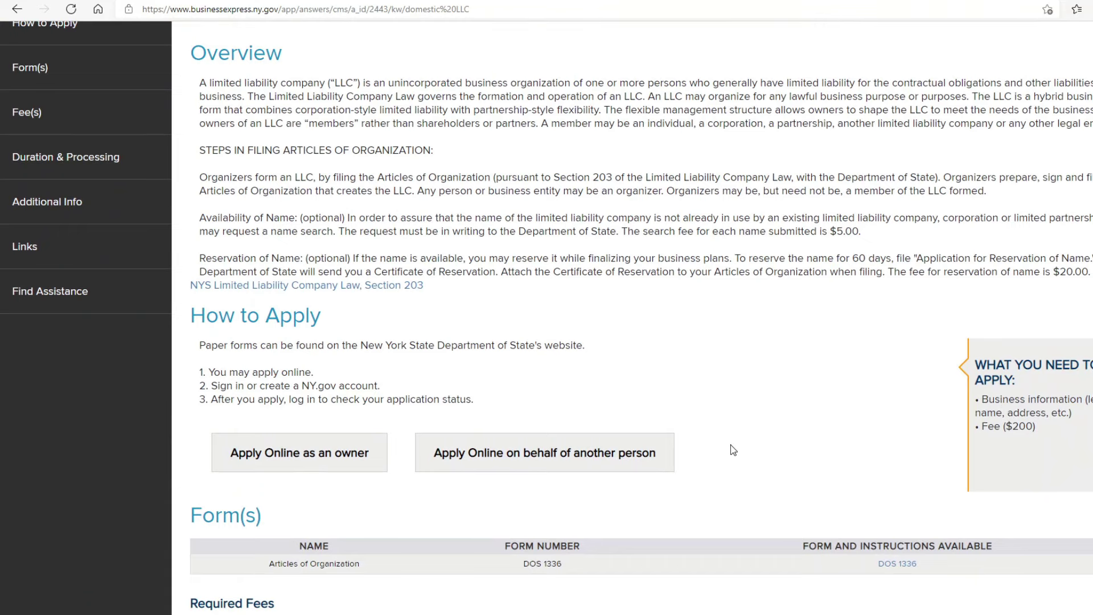
{"action": "scroll", "coordinate": [733, 450], "scroll_direction": "down", "scroll_amount": 5}
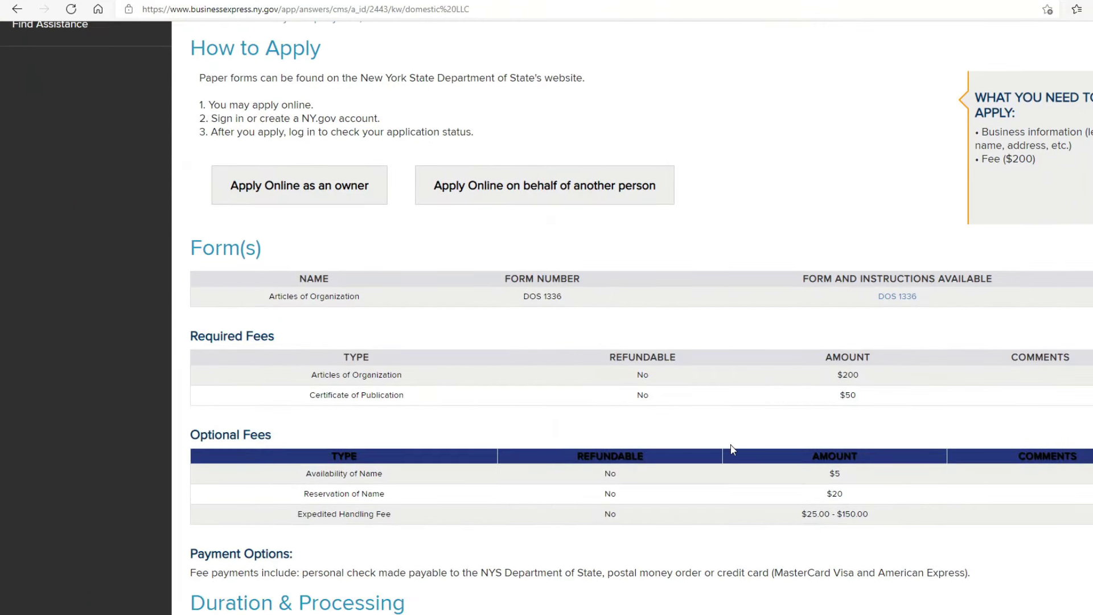
{"action": "scroll", "coordinate": [732, 449], "scroll_direction": "down", "scroll_amount": 5}
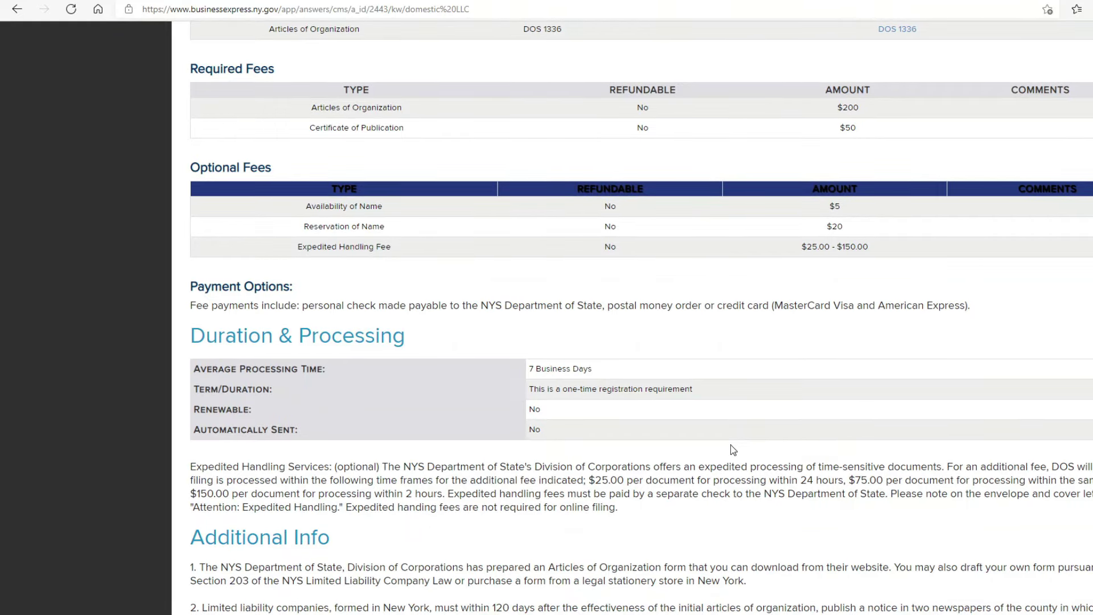
{"action": "scroll", "coordinate": [733, 450], "scroll_direction": "down", "scroll_amount": 8}
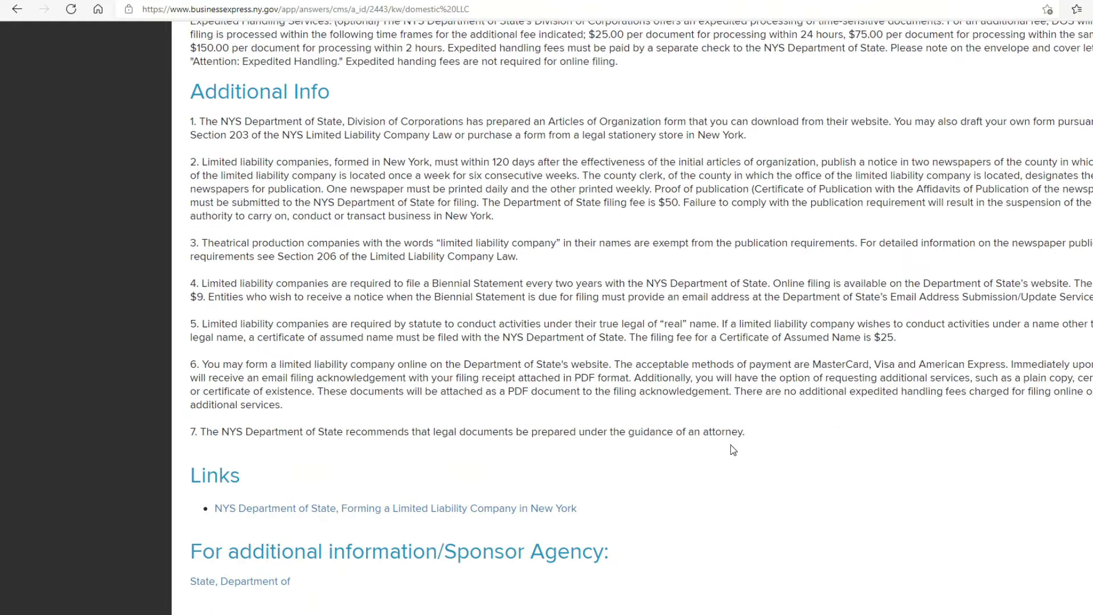
{"action": "scroll", "coordinate": [733, 449], "scroll_direction": "up", "scroll_amount": 18}
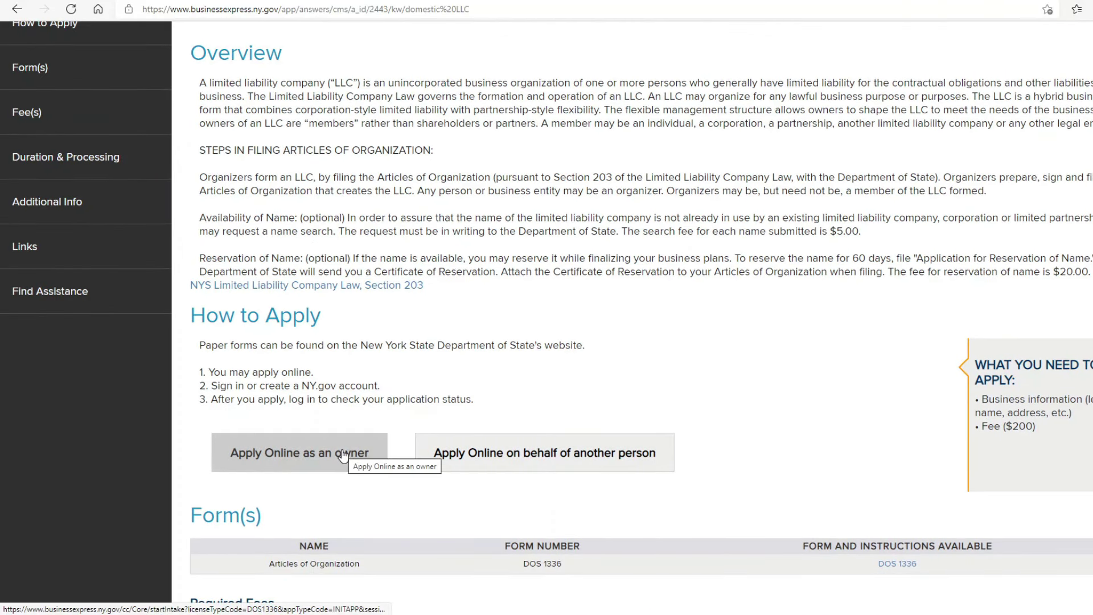
{"action": "left_click", "coordinate": [343, 454]}
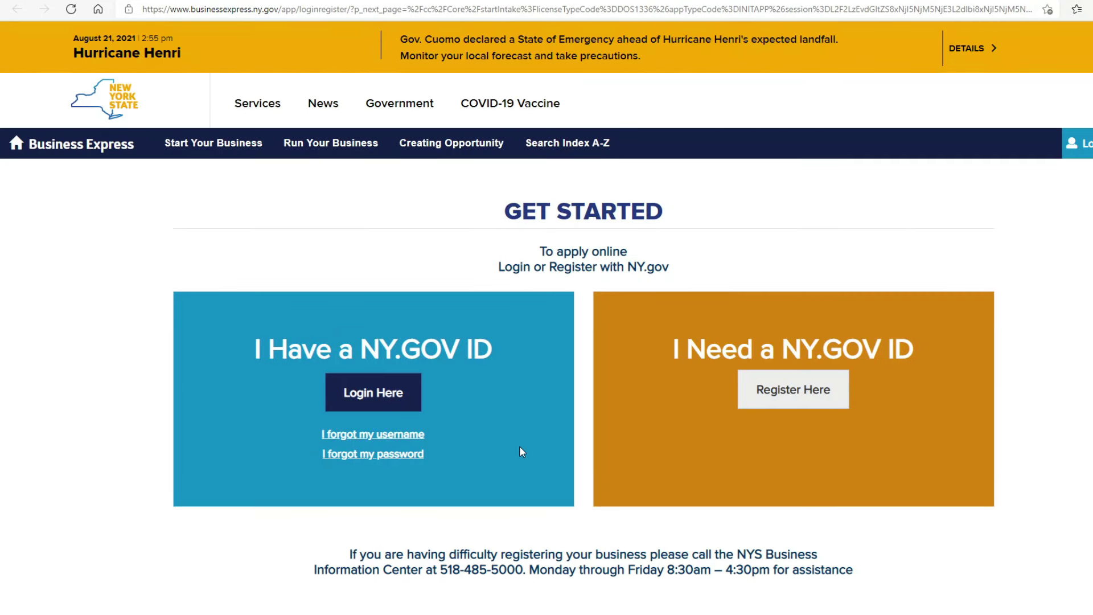
Step: Register for a new NY.gov ID and confirm leaving Business Express
{"action": "left_click", "coordinate": [774, 402]}
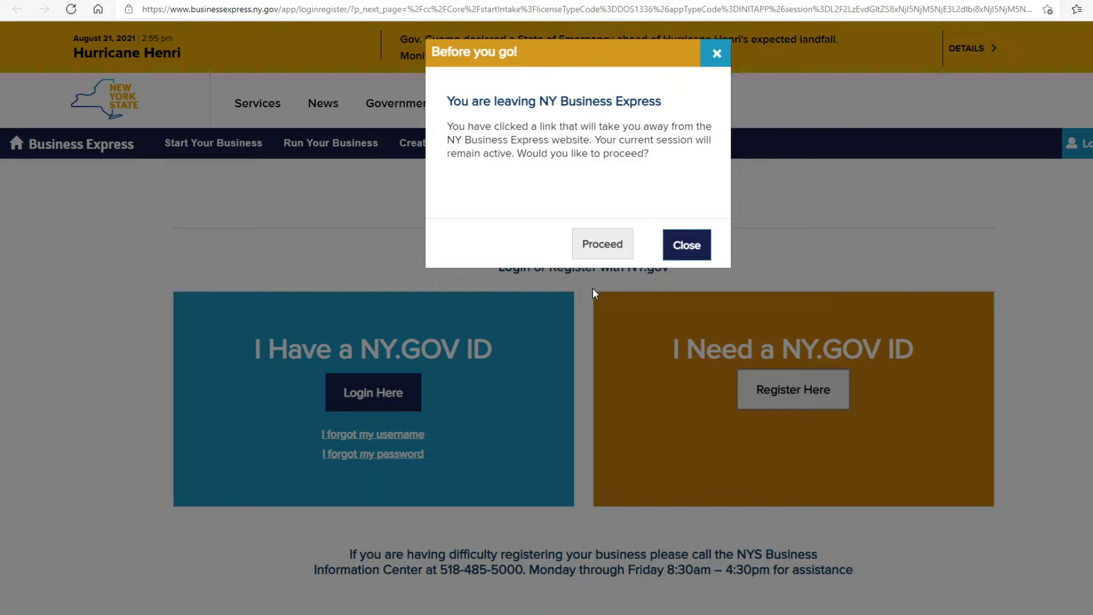
{"action": "left_click", "coordinate": [578, 245]}
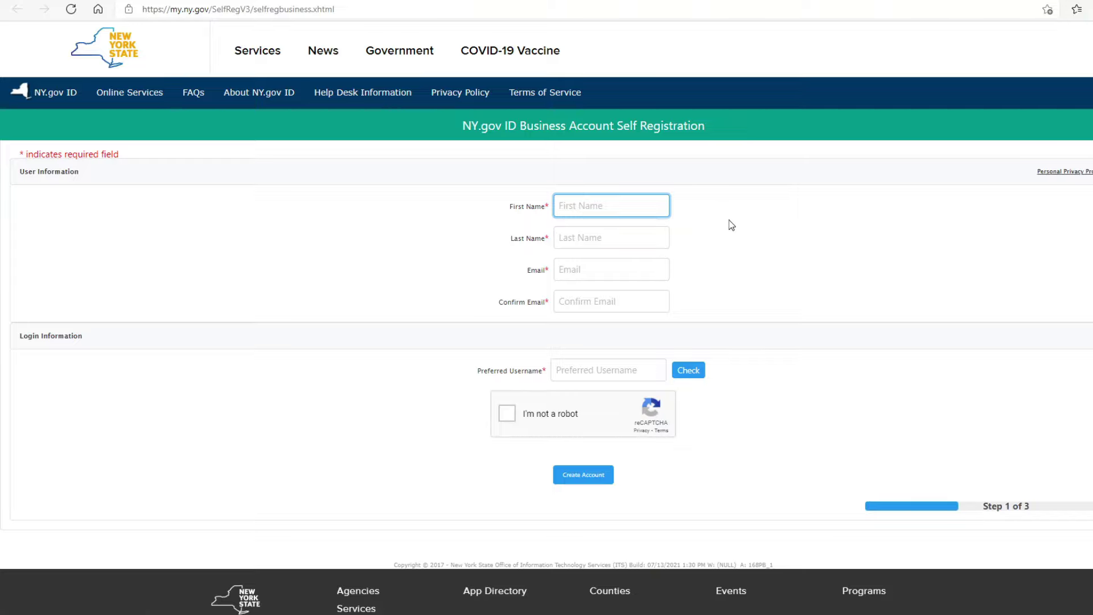
Step: Enter the first name, last name, and e-mail address with its confirmation on the registration form
{"action": "type", "text": "Hdee"}
{"action": "key", "text": "Tab"}
{"action": "type", "text": "Fourk"}
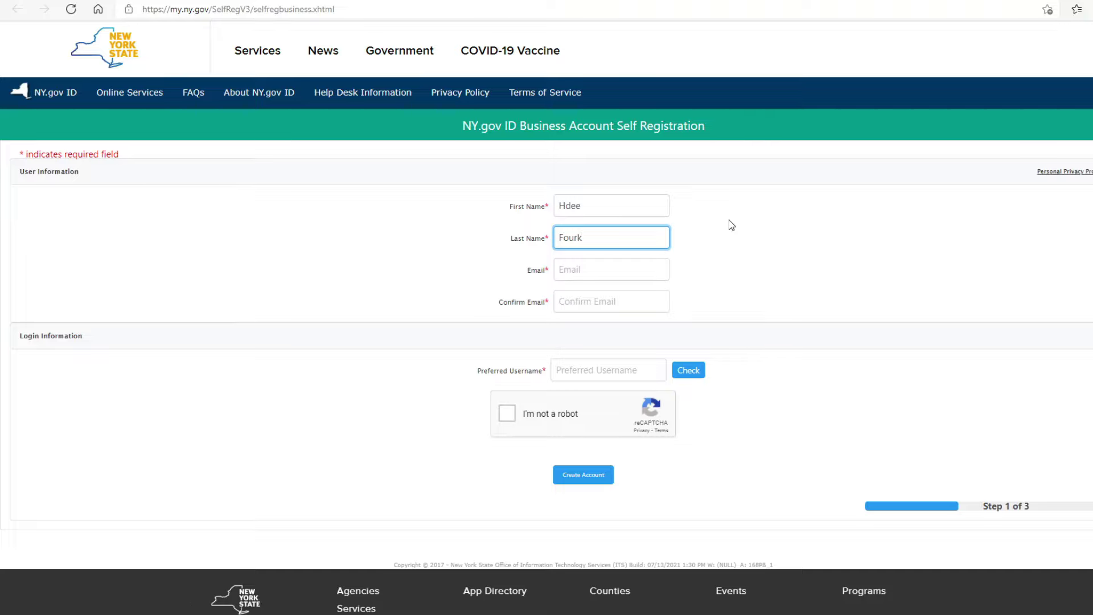
{"action": "type", "text": "y"}
{"action": "key", "text": "BackSpace"}
{"action": "type", "text": "ay"}
{"action": "key", "text": "Tab"}
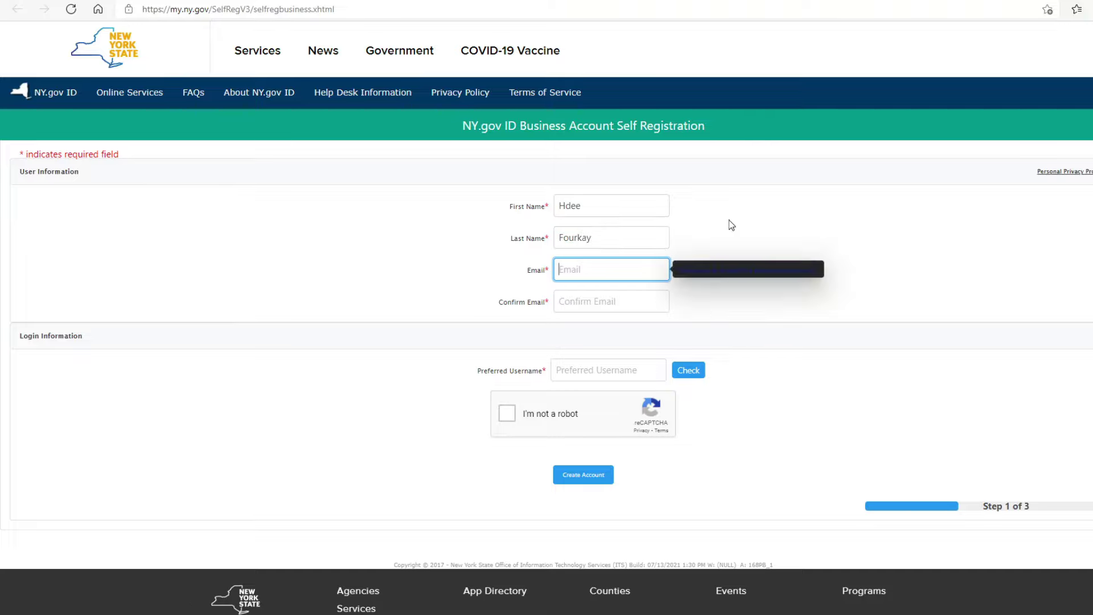
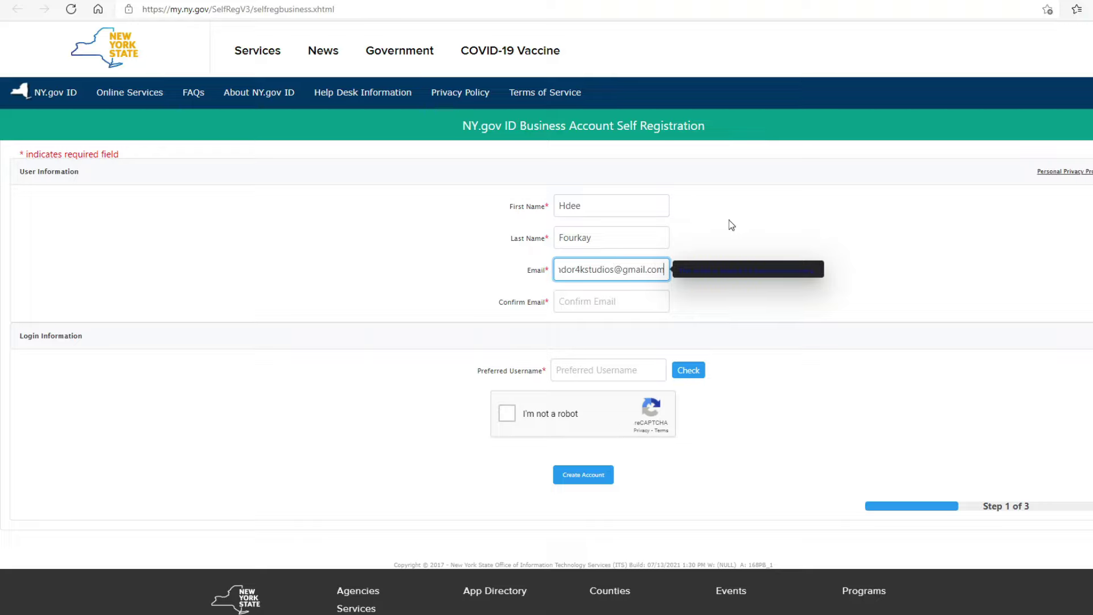
{"action": "key", "text": "Tab"}
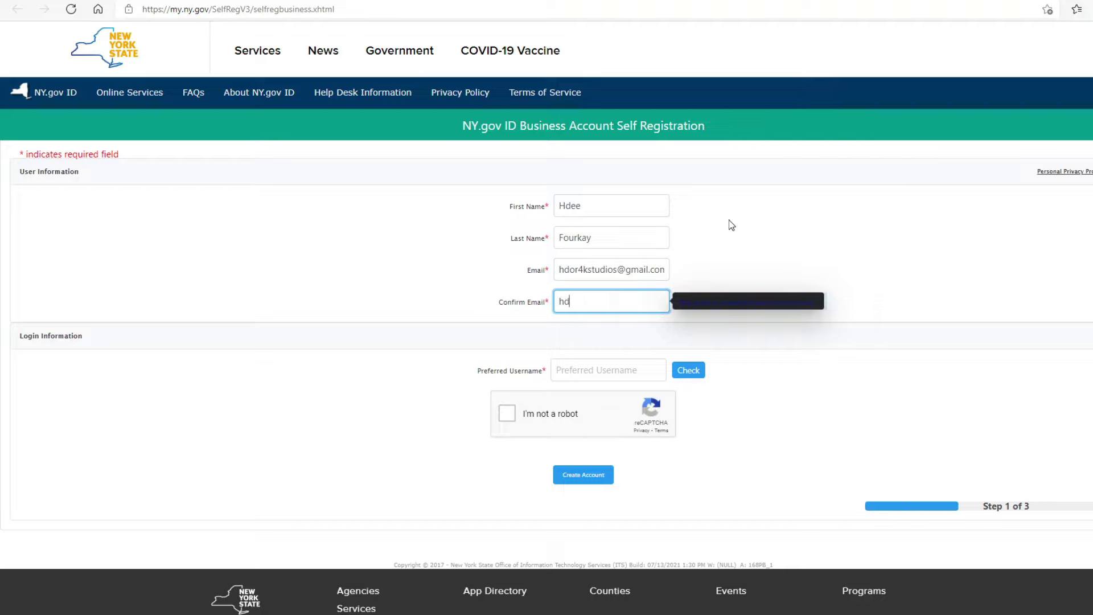
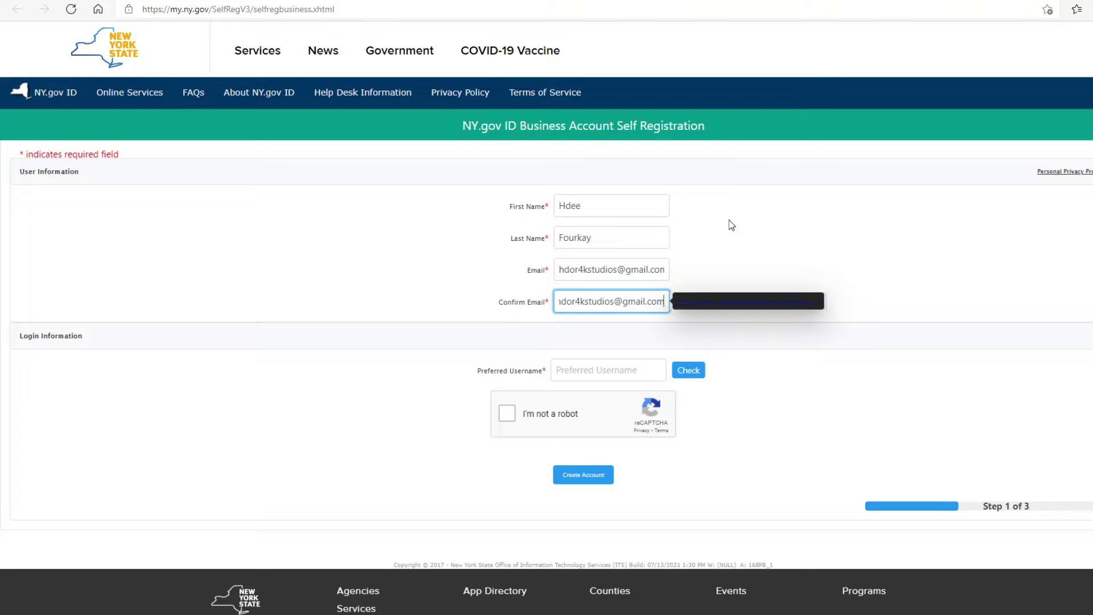
Step: Enter a preferred username, pass the not-a-robot check, create the account, and continue to activation
{"action": "left_click", "coordinate": [597, 370]}
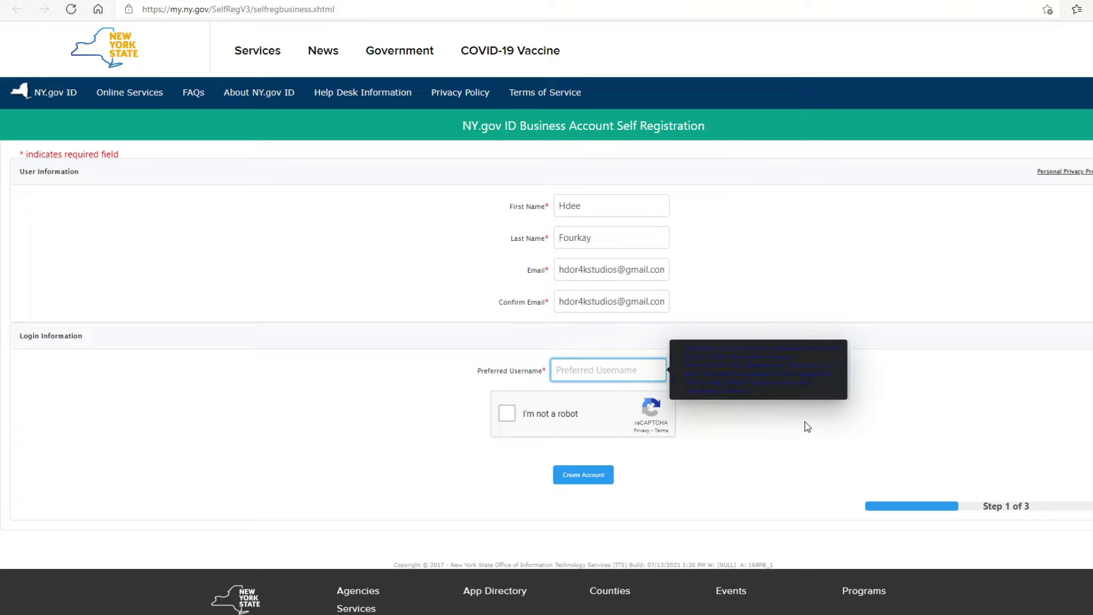
{"action": "type", "text": "hdor4k"}
{"action": "left_click", "coordinate": [508, 414]}
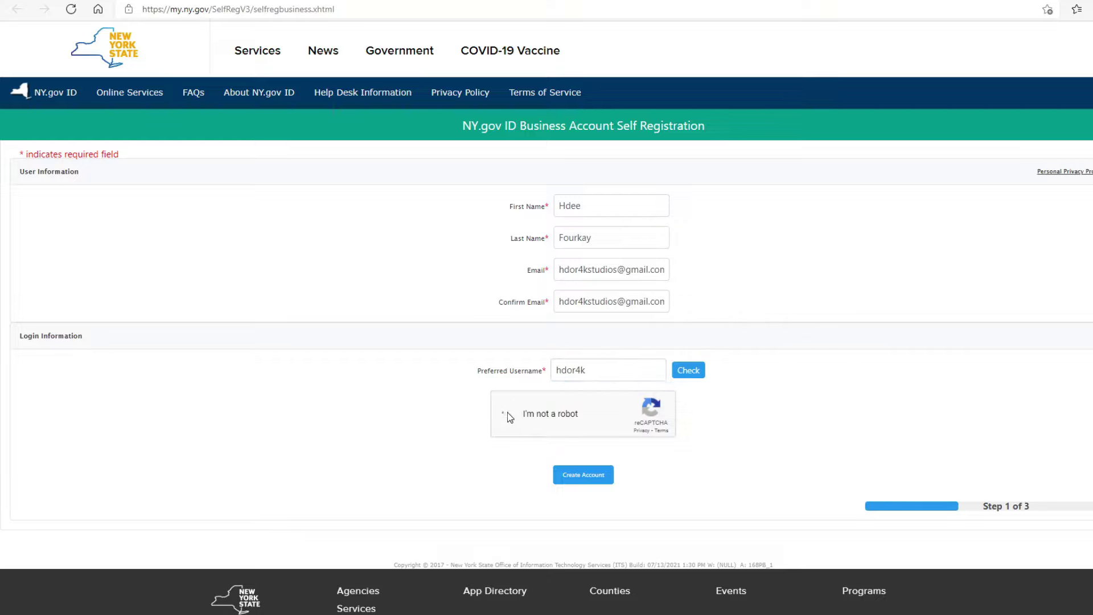
{"action": "left_click", "coordinate": [575, 475]}
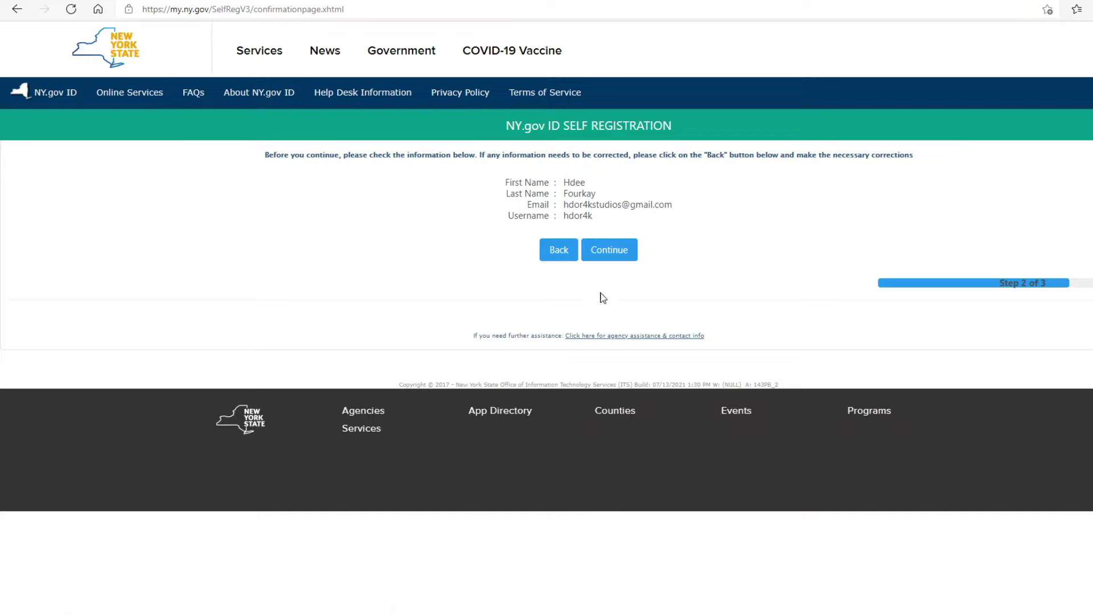
{"action": "left_click", "coordinate": [609, 259]}
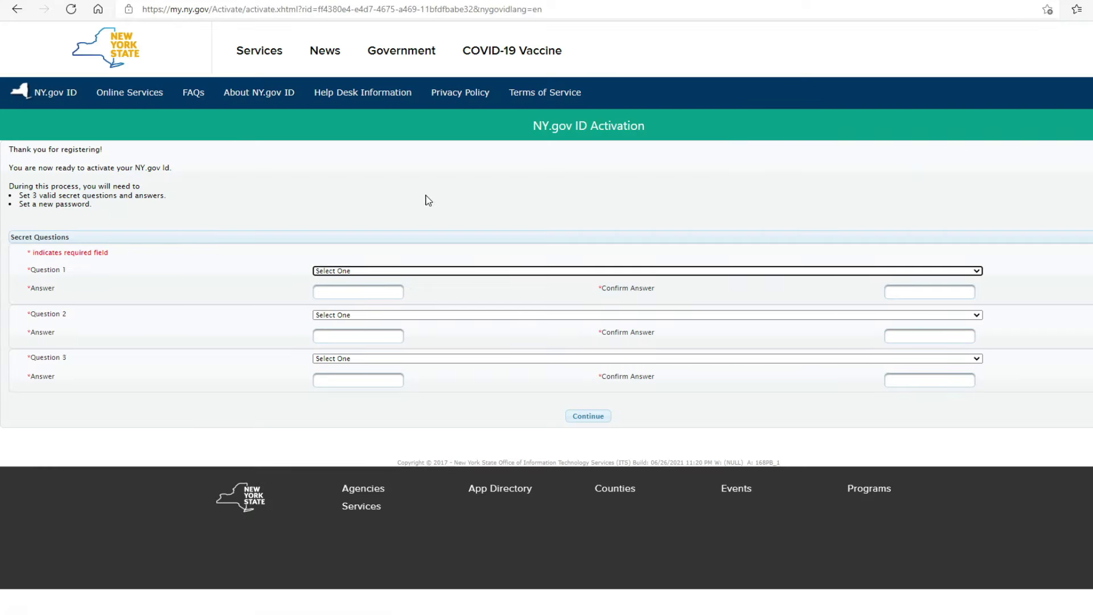
Step: Choose the first pet, first grade teacher, and childhood best friend secret questions
{"action": "left_click", "coordinate": [383, 271]}
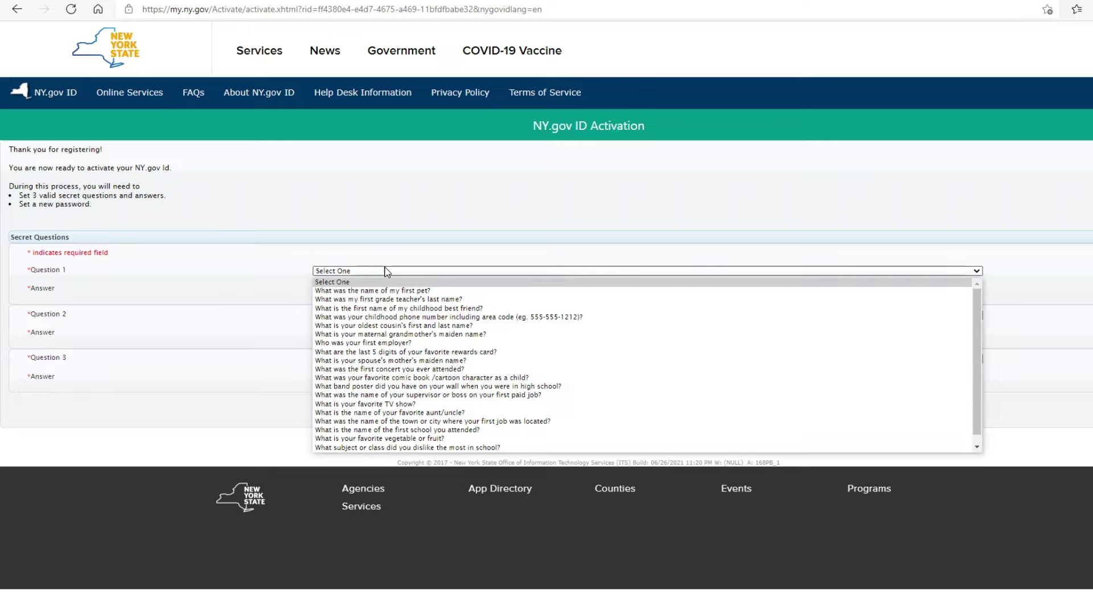
{"action": "left_click", "coordinate": [400, 291]}
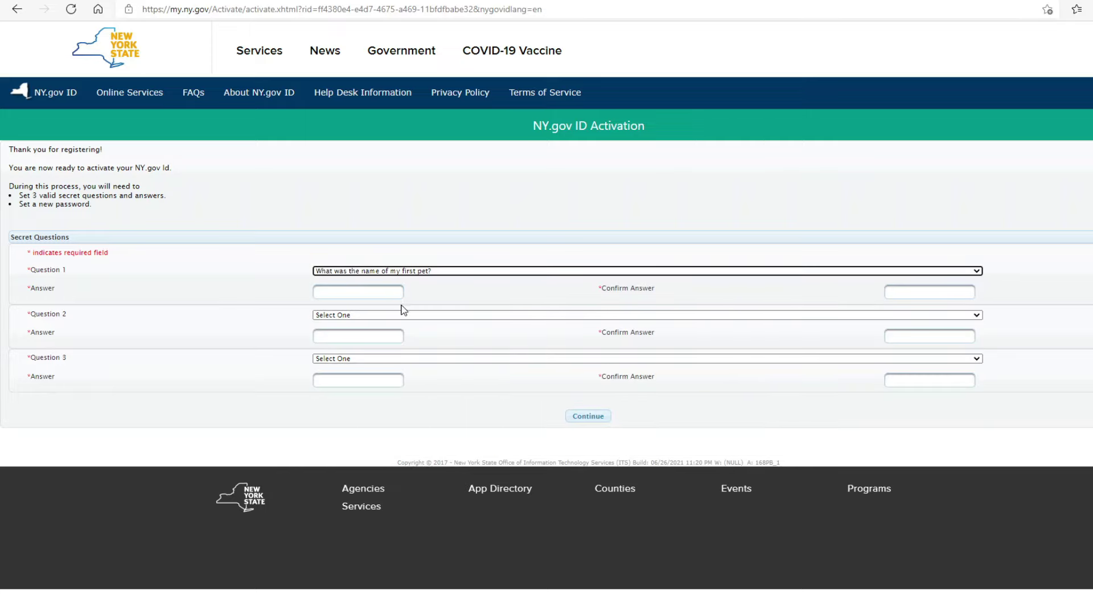
{"action": "left_click", "coordinate": [409, 315]}
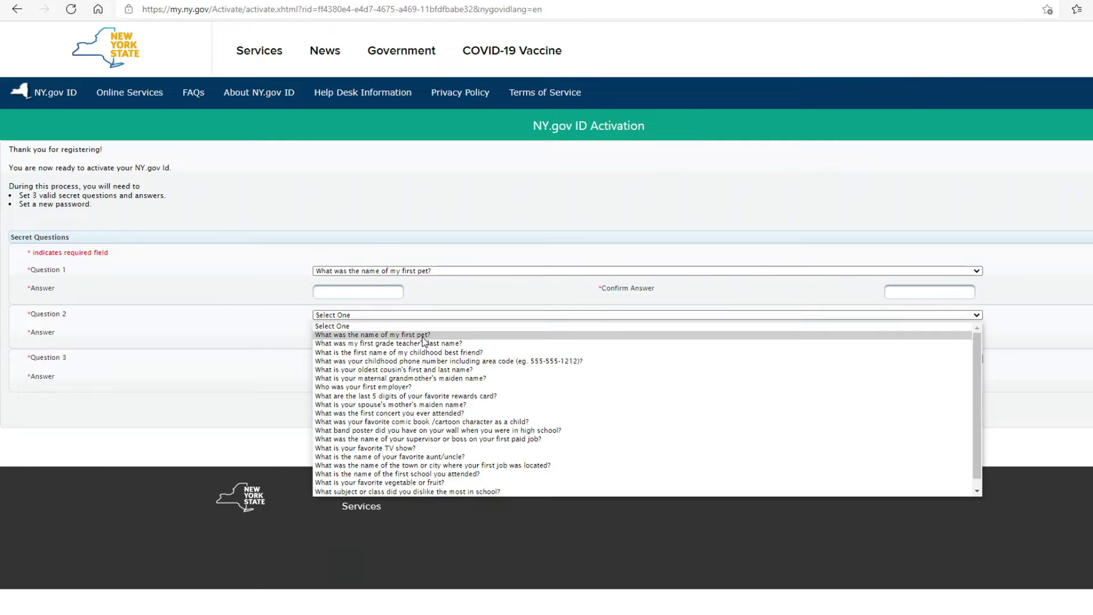
{"action": "left_click", "coordinate": [426, 344]}
{"action": "left_click", "coordinate": [426, 359]}
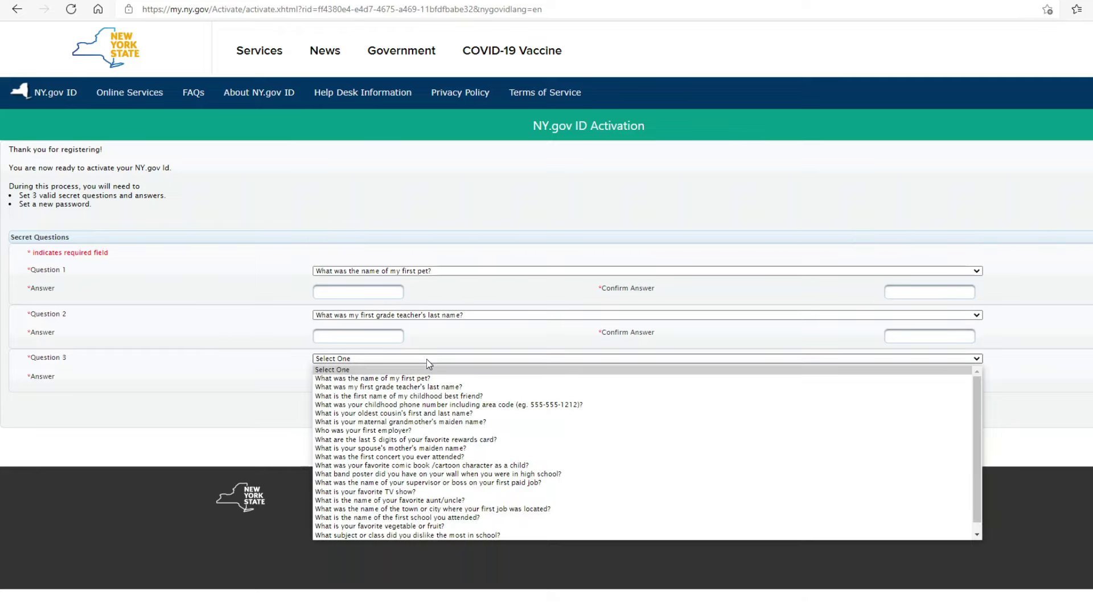
{"action": "left_click", "coordinate": [445, 397]}
Step: Enter and confirm answers for all three secret questions, then save them
{"action": "left_click", "coordinate": [362, 291]}
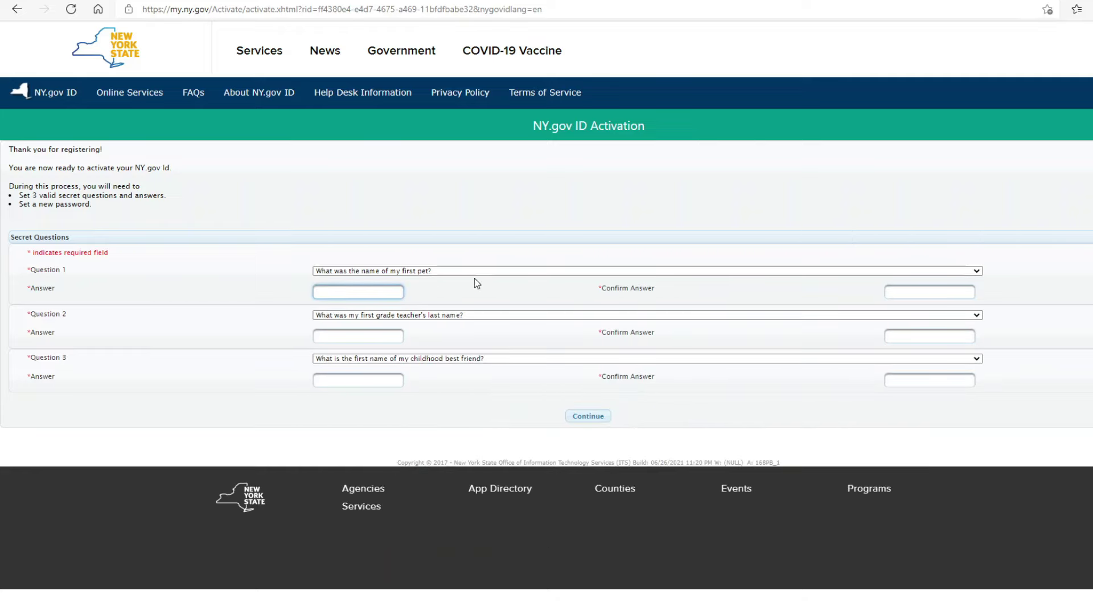
{"action": "type", "text": "••••"}
{"action": "left_click", "coordinate": [904, 291]}
{"action": "type", "text": "••"}
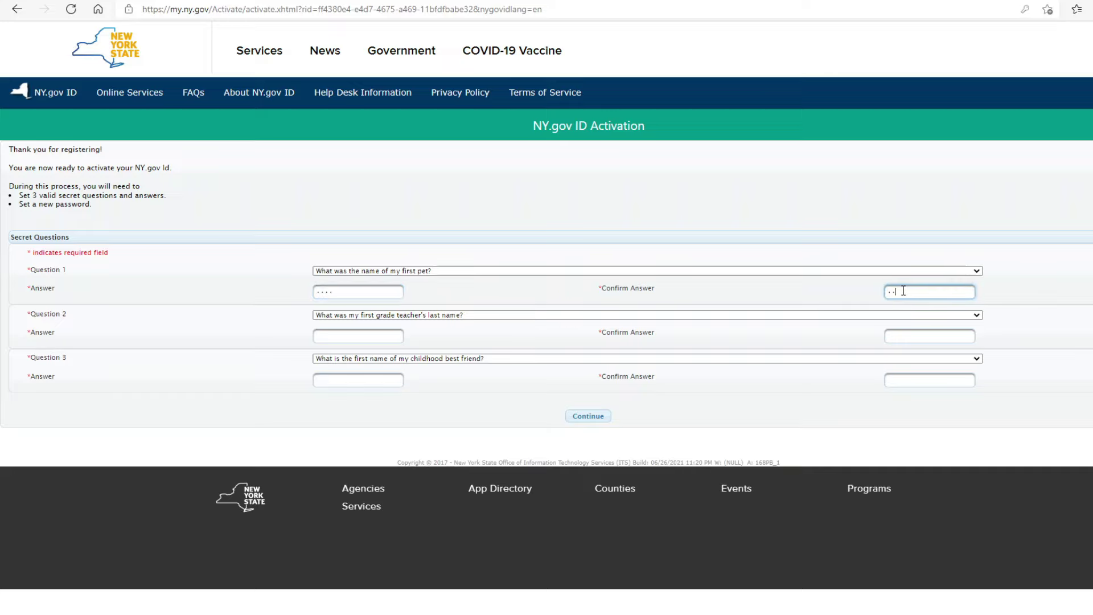
{"action": "type", "text": "••"}
{"action": "left_click", "coordinate": [396, 337]}
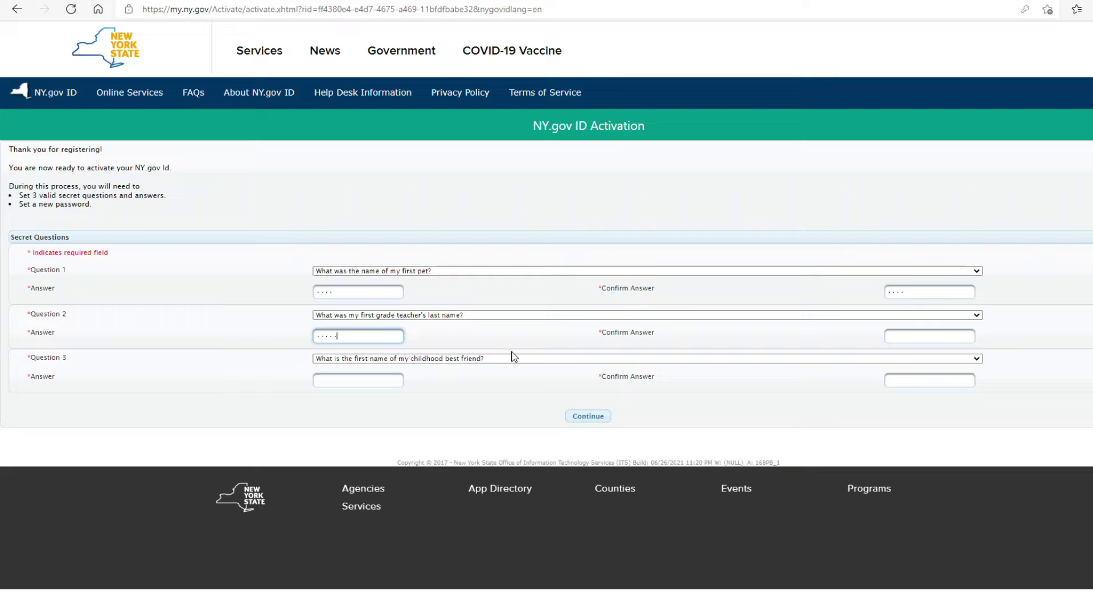
{"action": "left_click", "coordinate": [905, 336]}
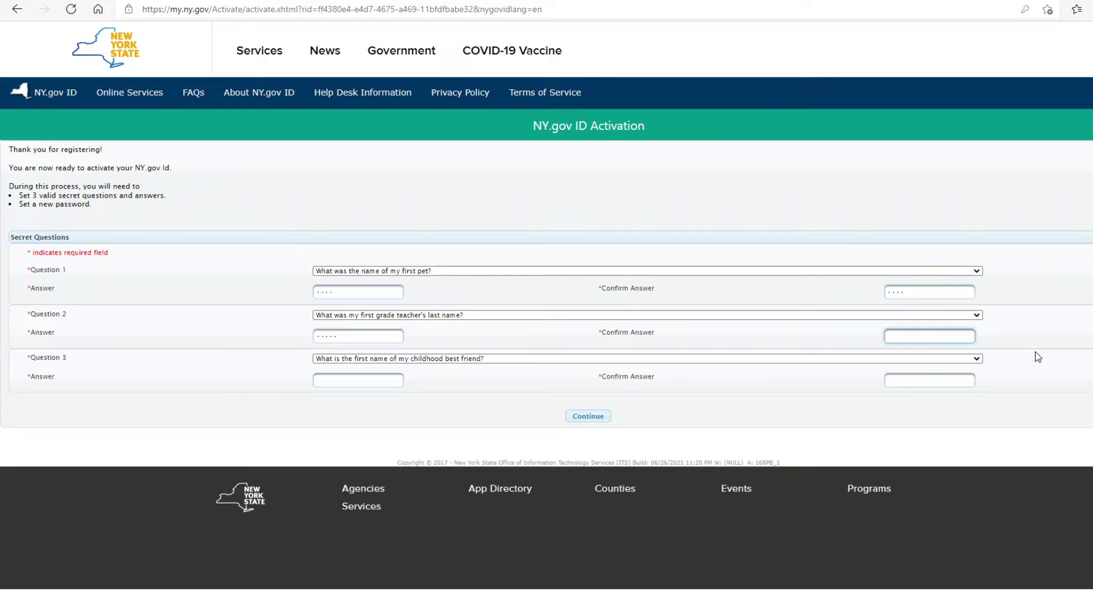
{"action": "type", "text": "•••••"}
{"action": "left_click", "coordinate": [373, 380]}
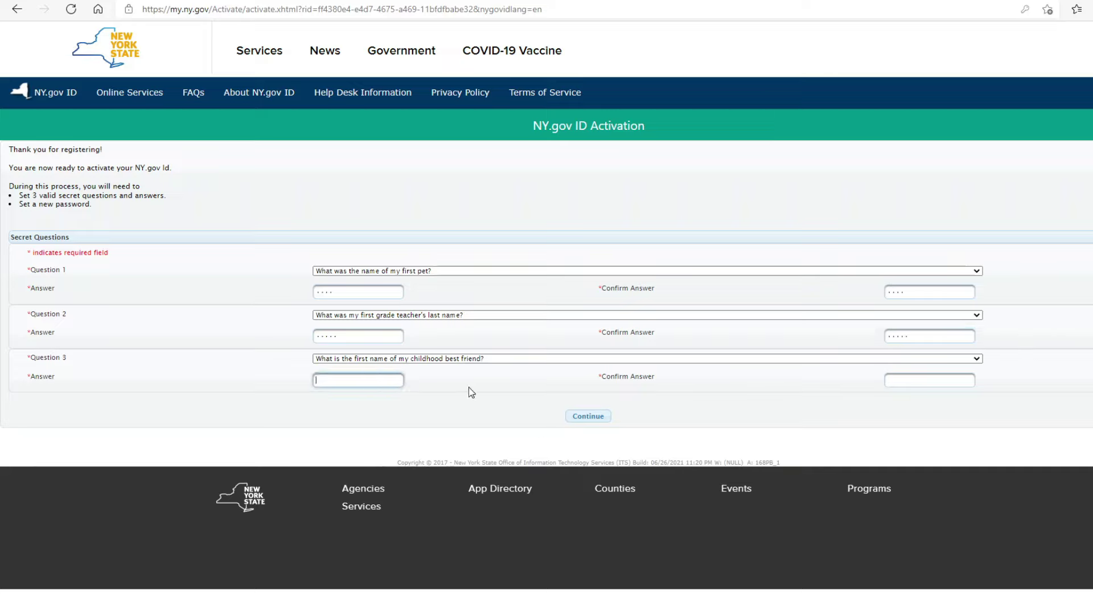
{"action": "type", "text": "•"}
{"action": "left_click", "coordinate": [931, 380]}
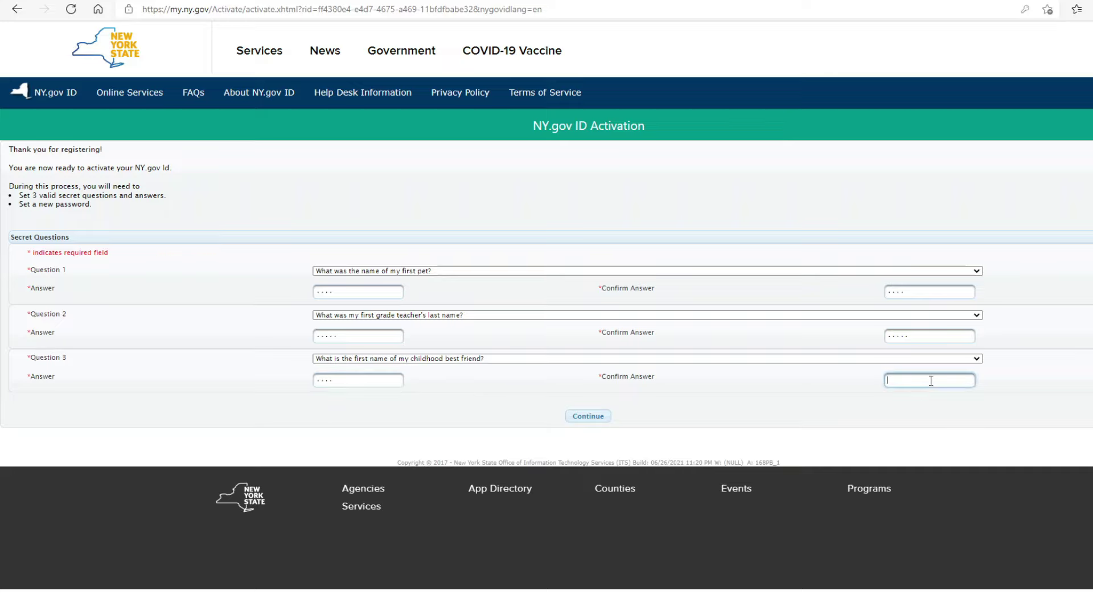
{"action": "type", "text": "••••"}
{"action": "left_click", "coordinate": [595, 421]}
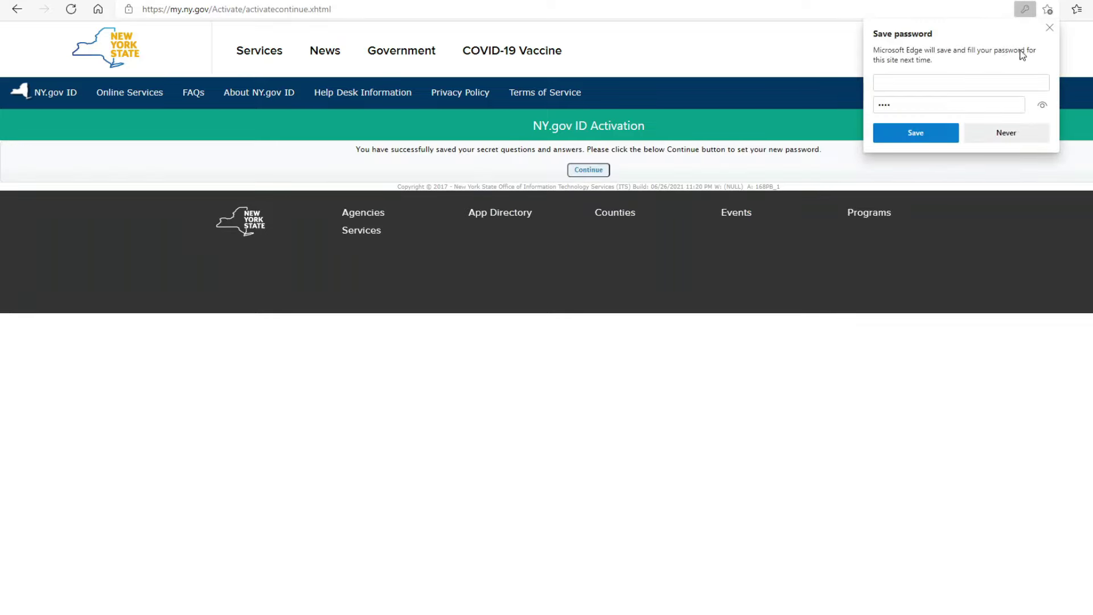
Step: Dismiss Edge's save-password prompt, continue to the password change page, and type a new password
{"action": "left_click", "coordinate": [1050, 26]}
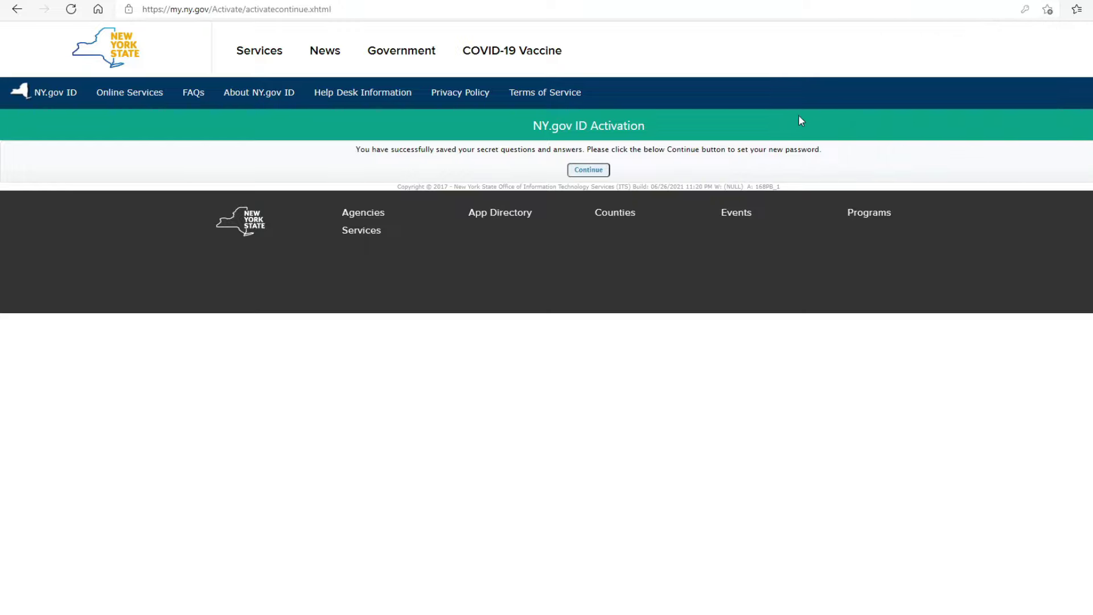
{"action": "left_click", "coordinate": [587, 175]}
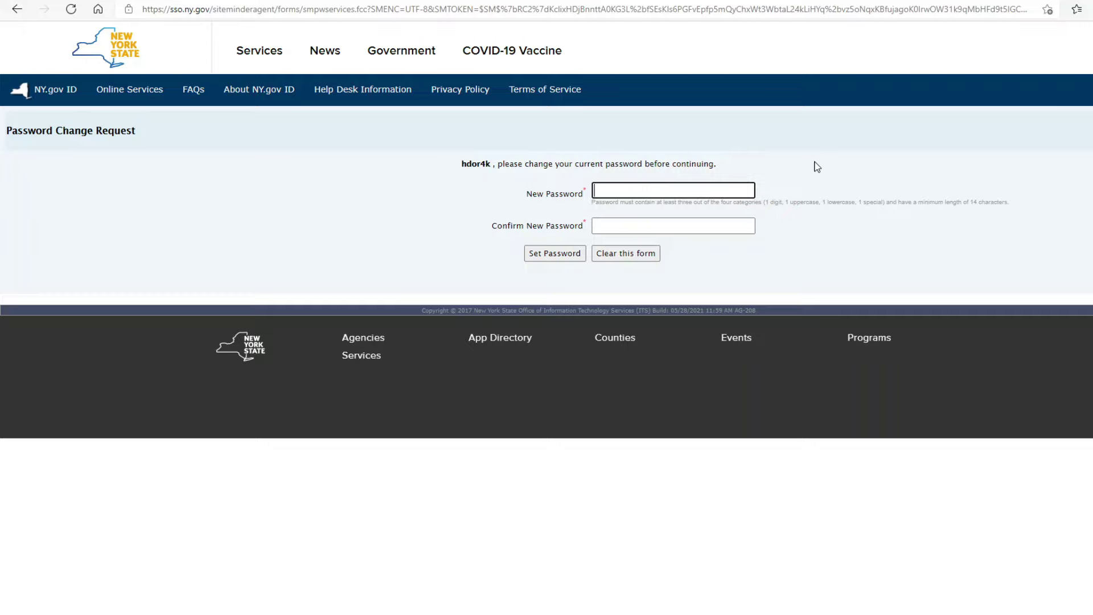
{"action": "type", "text": "••••••••••••••"}
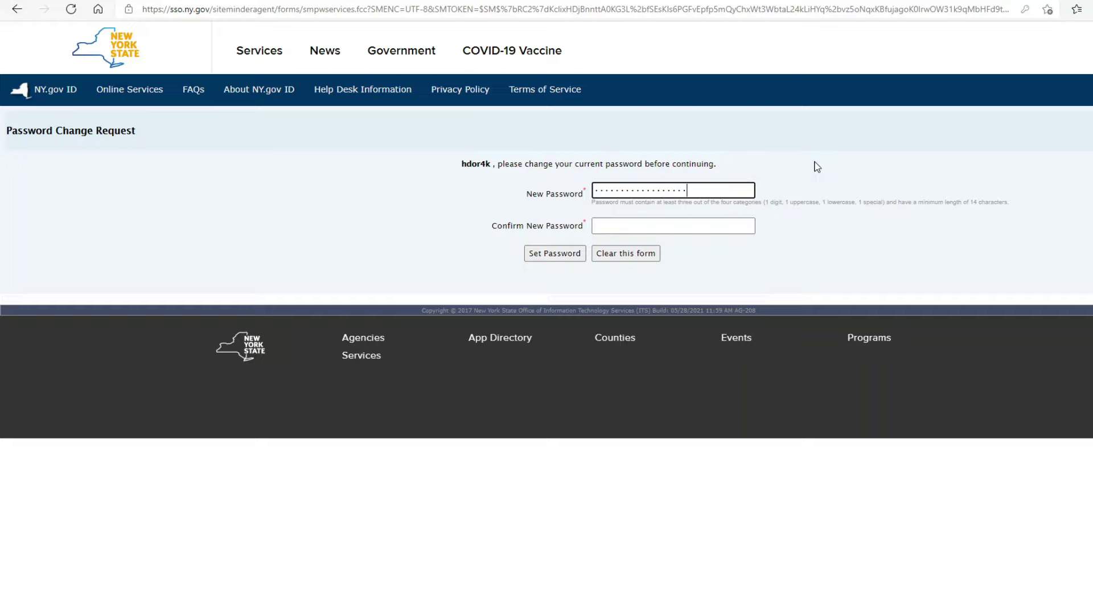
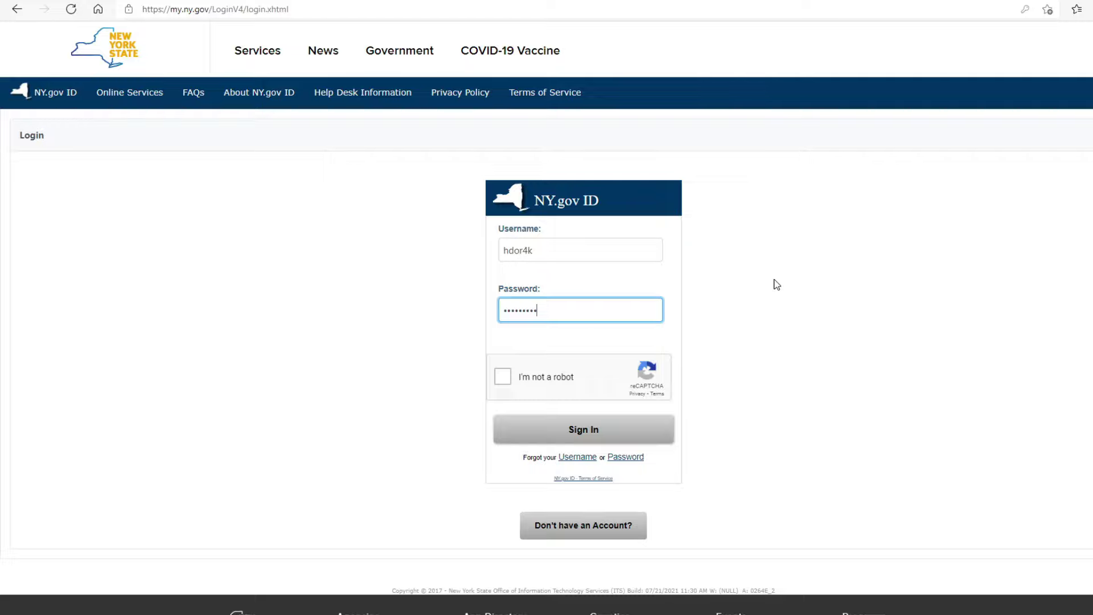
Step: Enter the account password, pass the reCAPTCHA check and sign in to NY.gov ID
{"action": "type", "text": "********"}
{"action": "left_click", "coordinate": [502, 376]}
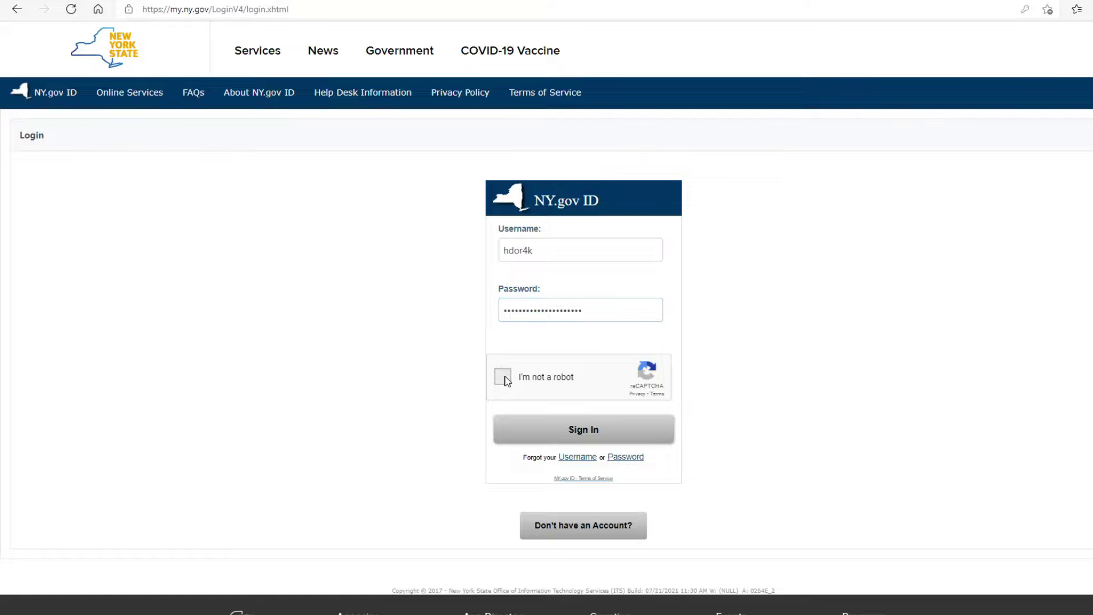
{"action": "left_click", "coordinate": [576, 430]}
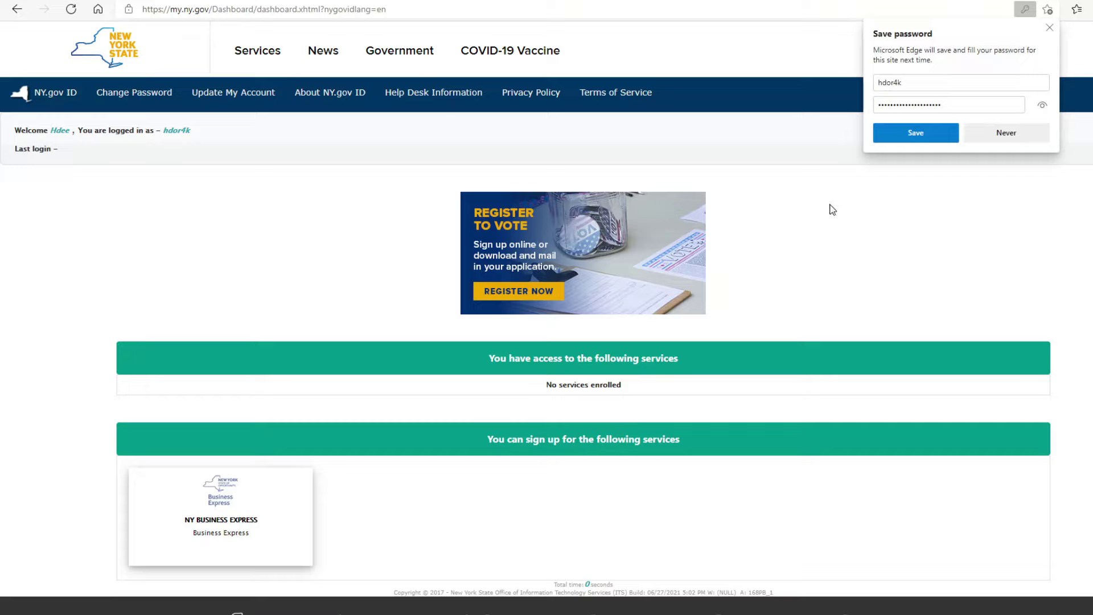
Step: Decline saving the password, then start an owner's online Domestic LLC application via the NY.gov ID login
{"action": "left_click", "coordinate": [1049, 27]}
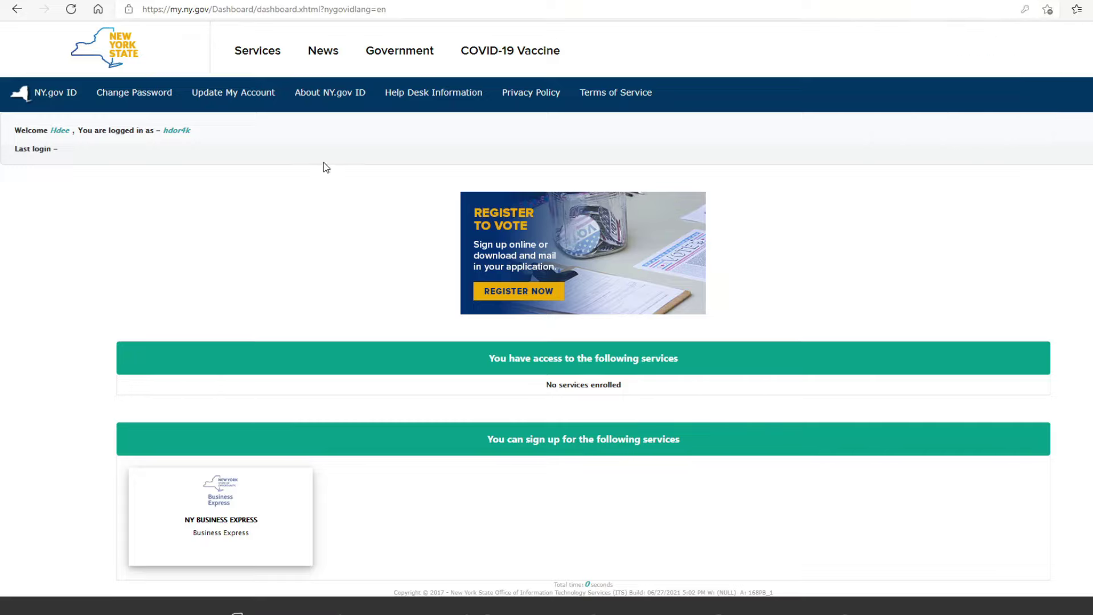
{"action": "scroll", "coordinate": [327, 167], "scroll_direction": "down", "scroll_amount": 2}
{"action": "scroll", "coordinate": [326, 167], "scroll_direction": "up", "scroll_amount": 2}
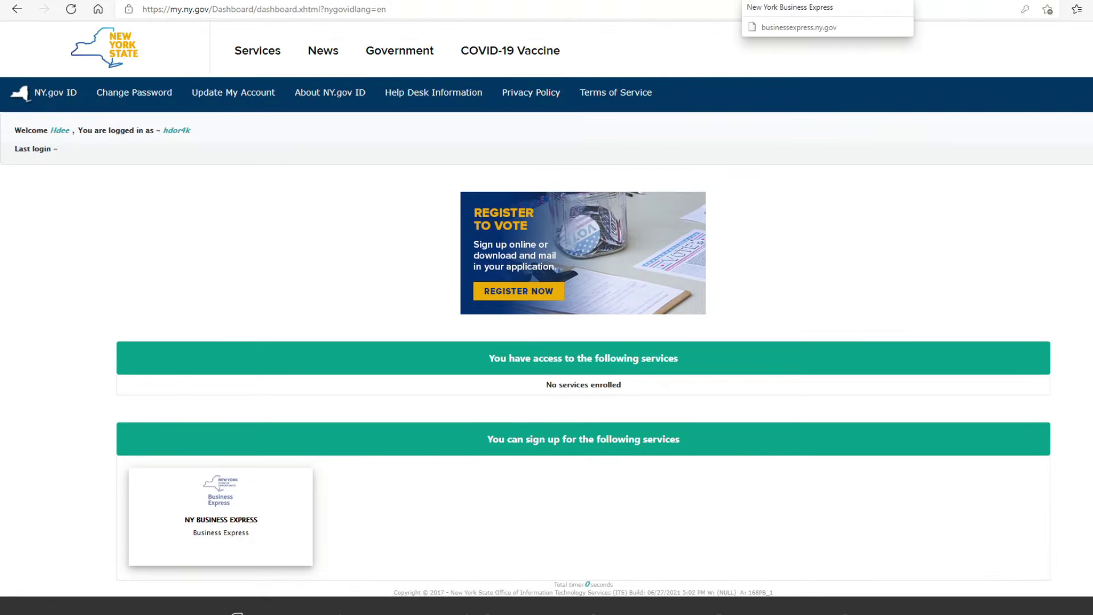
{"action": "left_click", "coordinate": [751, 1]}
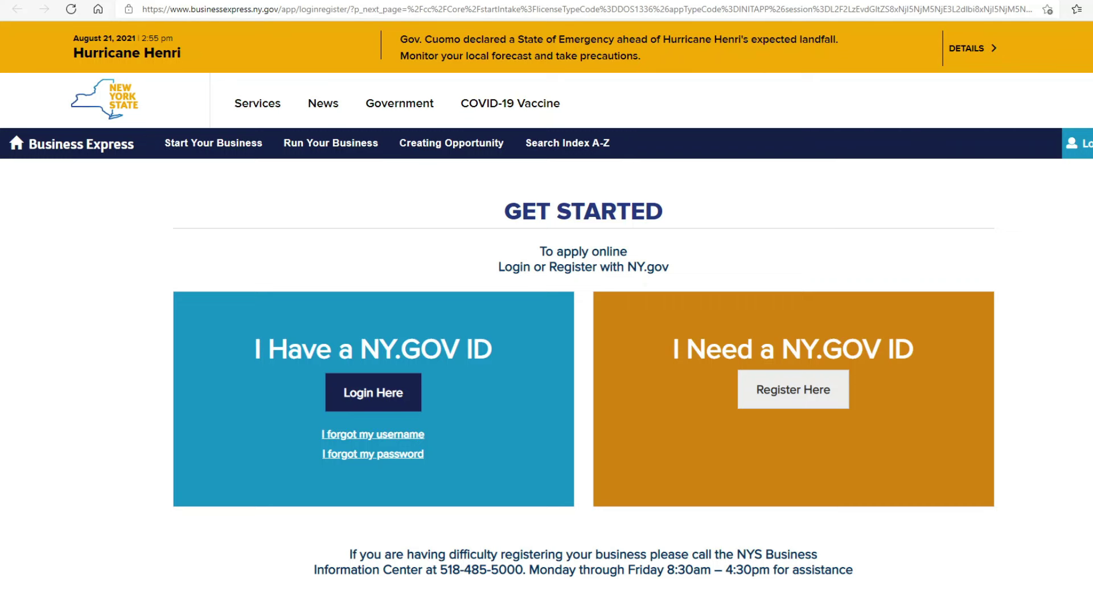
{"action": "left_click", "coordinate": [627, 2]}
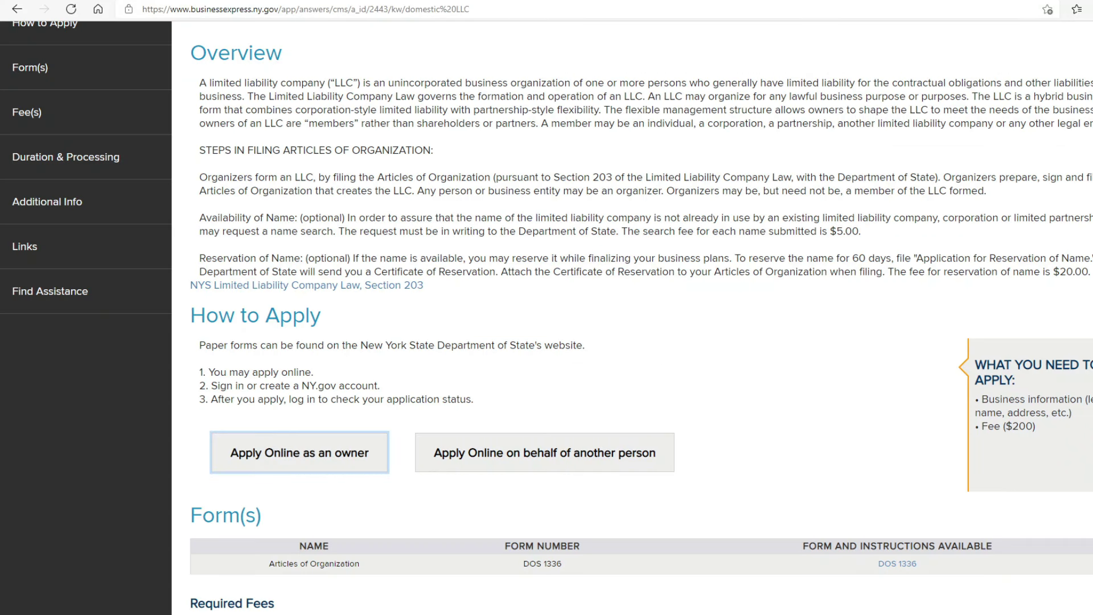
{"action": "left_click", "coordinate": [315, 459]}
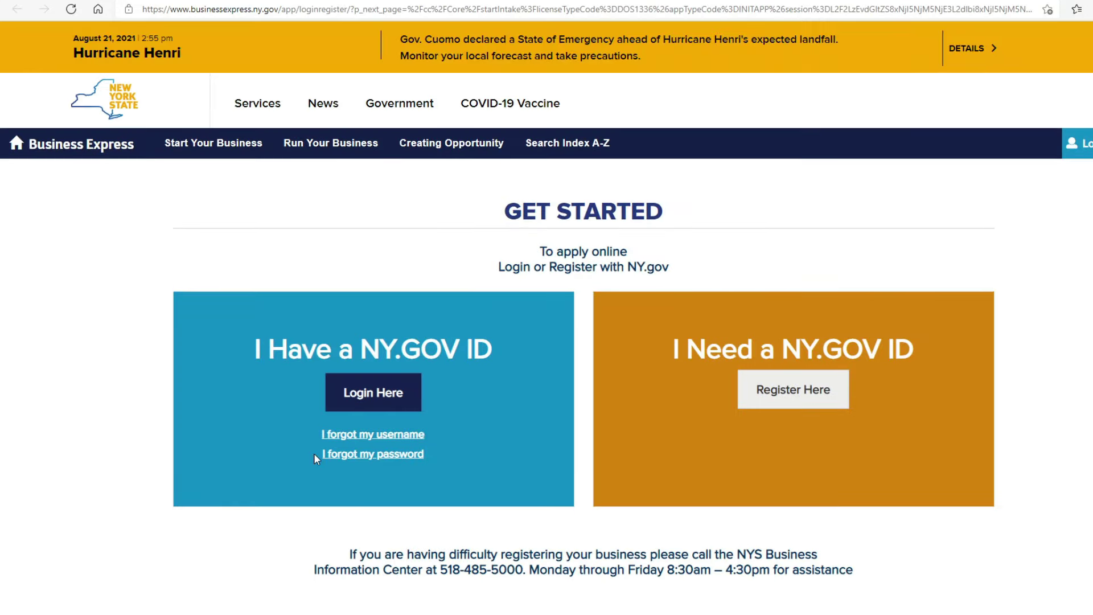
{"action": "left_click", "coordinate": [367, 398]}
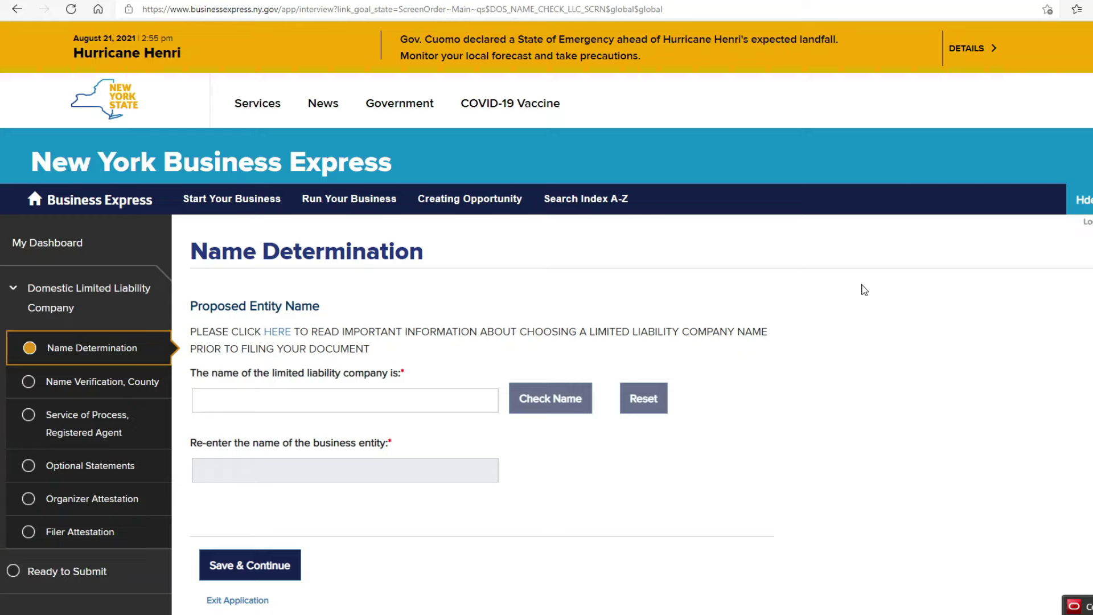
Step: Enter the proposed name 'Best example video ever LLC' and check its availability
{"action": "left_click", "coordinate": [410, 398]}
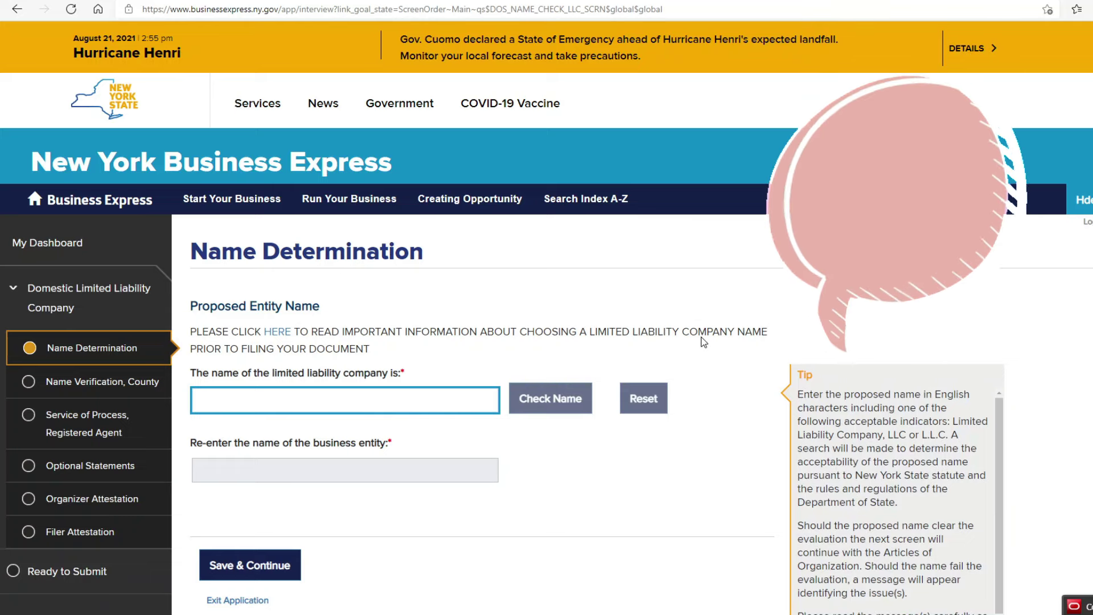
{"action": "type", "text": "Best"}
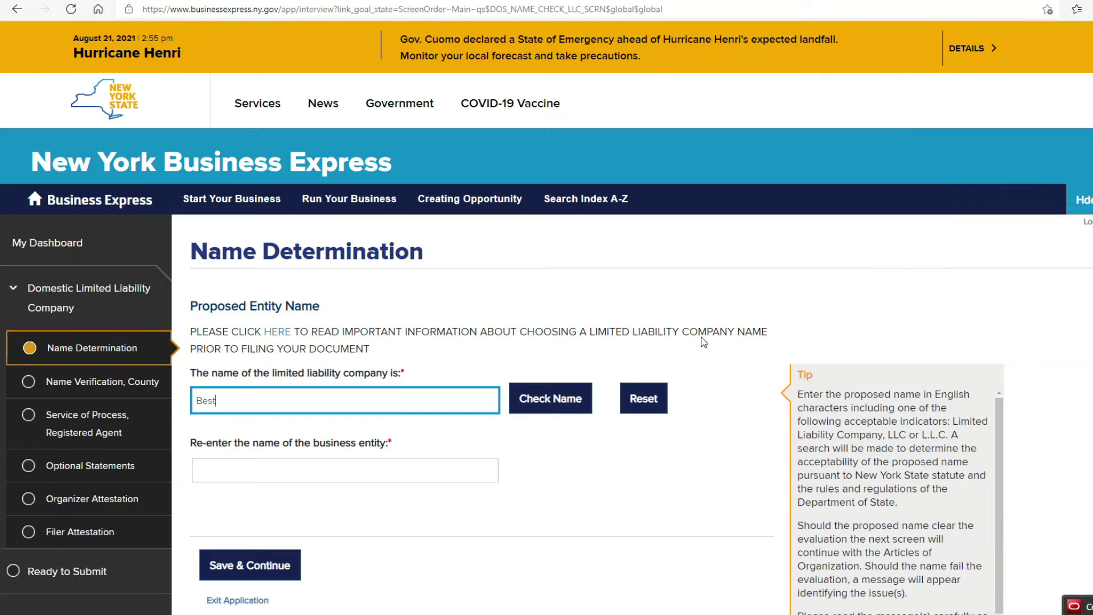
{"action": "type", "text": " example video ev"}
{"action": "type", "text": "er LLC"}
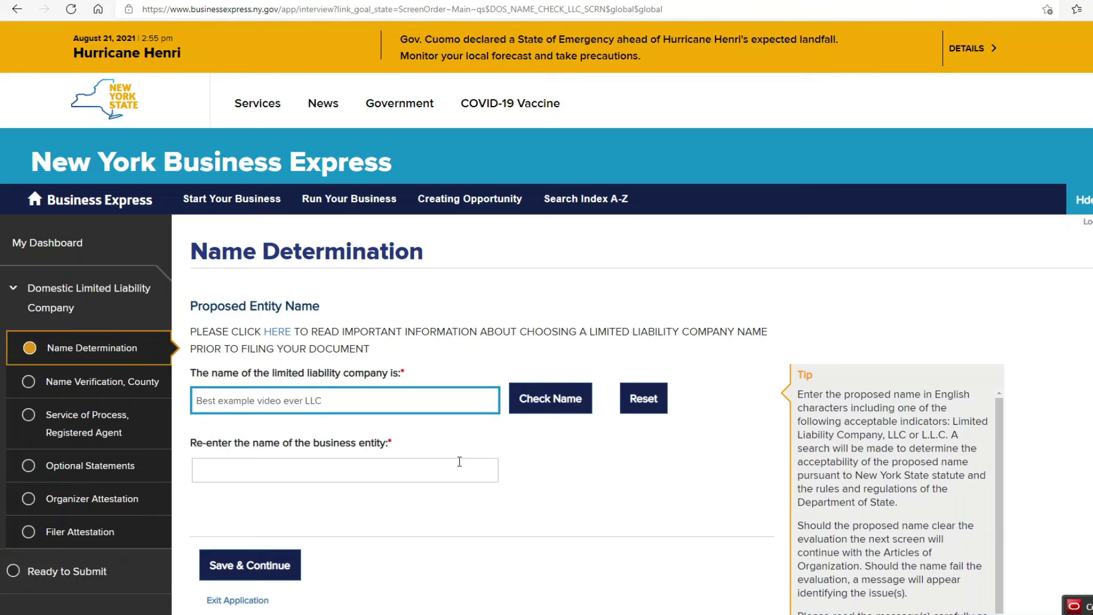
{"action": "left_click", "coordinate": [520, 406]}
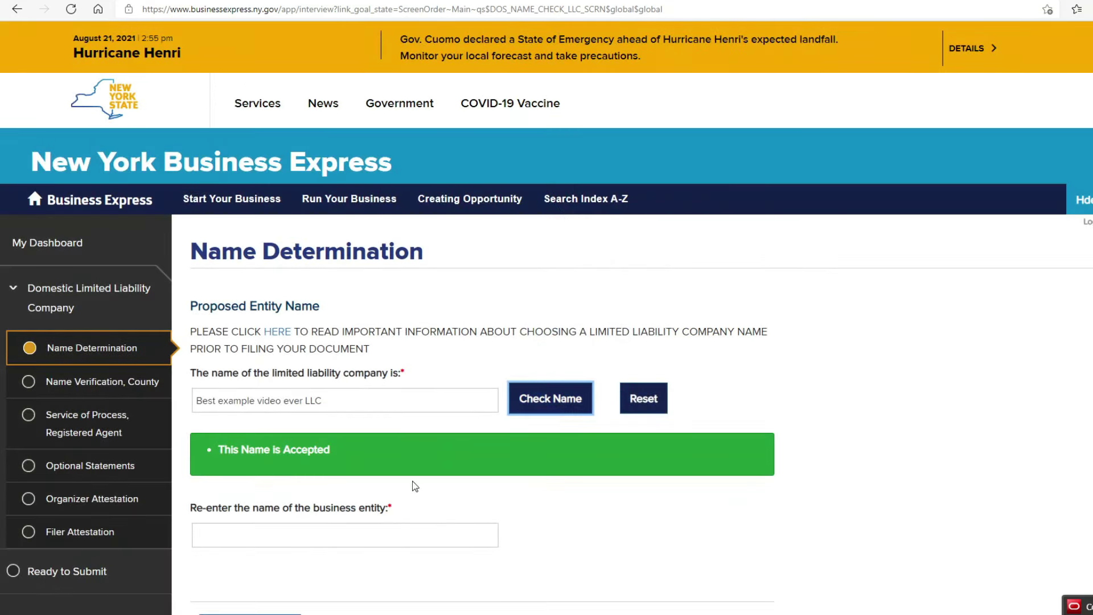
Step: Re-enter 'Best example video ever LLC' to confirm the name and save
{"action": "left_click", "coordinate": [374, 544]}
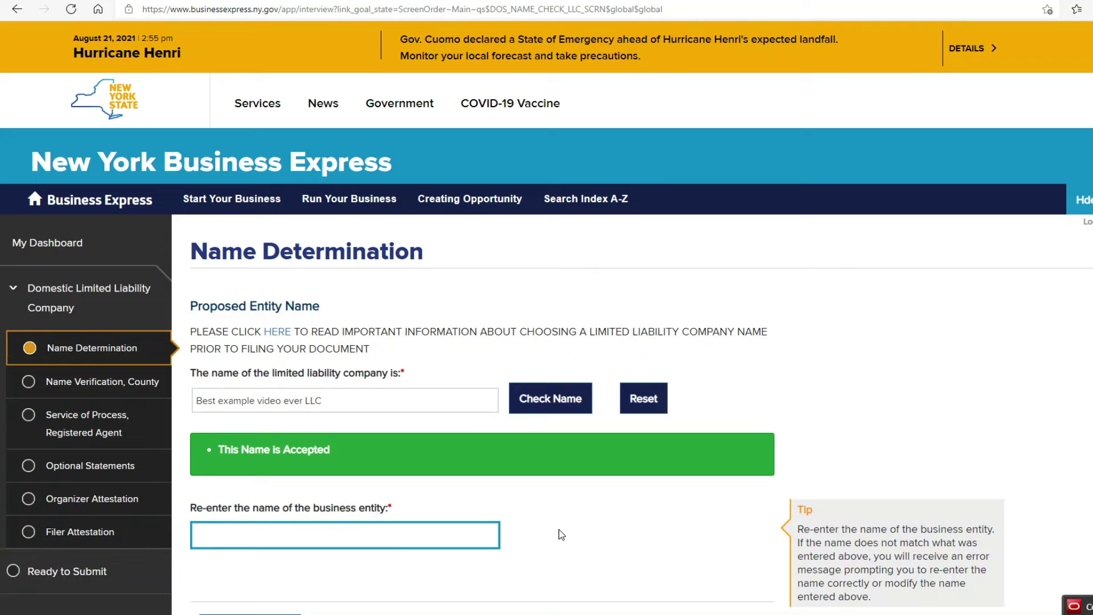
{"action": "type", "text": "Best example video ever LLC"}
{"action": "scroll", "coordinate": [561, 534], "scroll_direction": "down", "scroll_amount": 2}
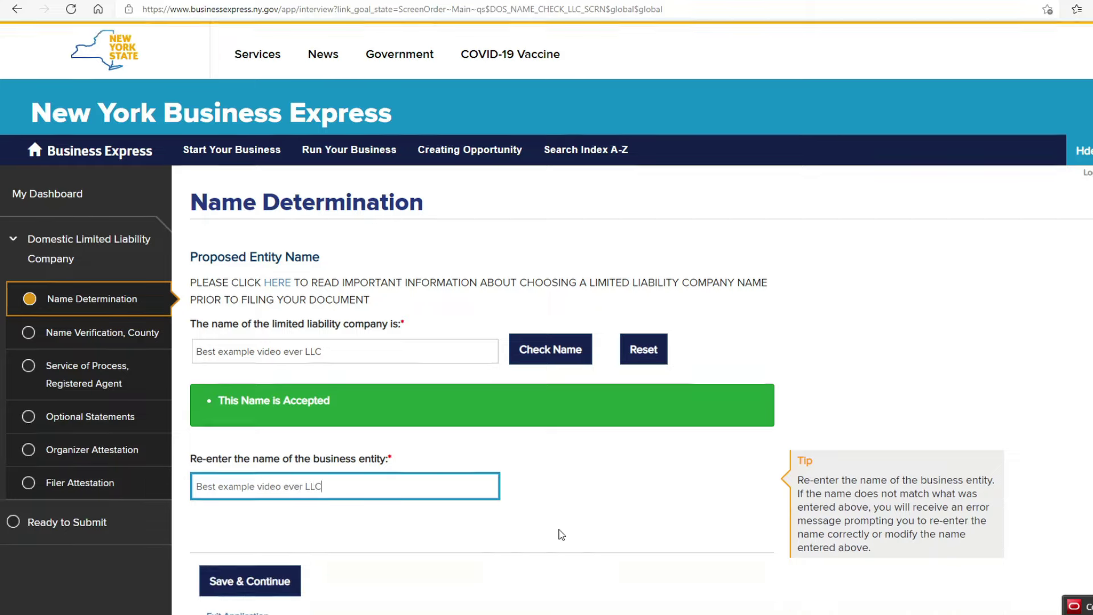
{"action": "left_click", "coordinate": [278, 542]}
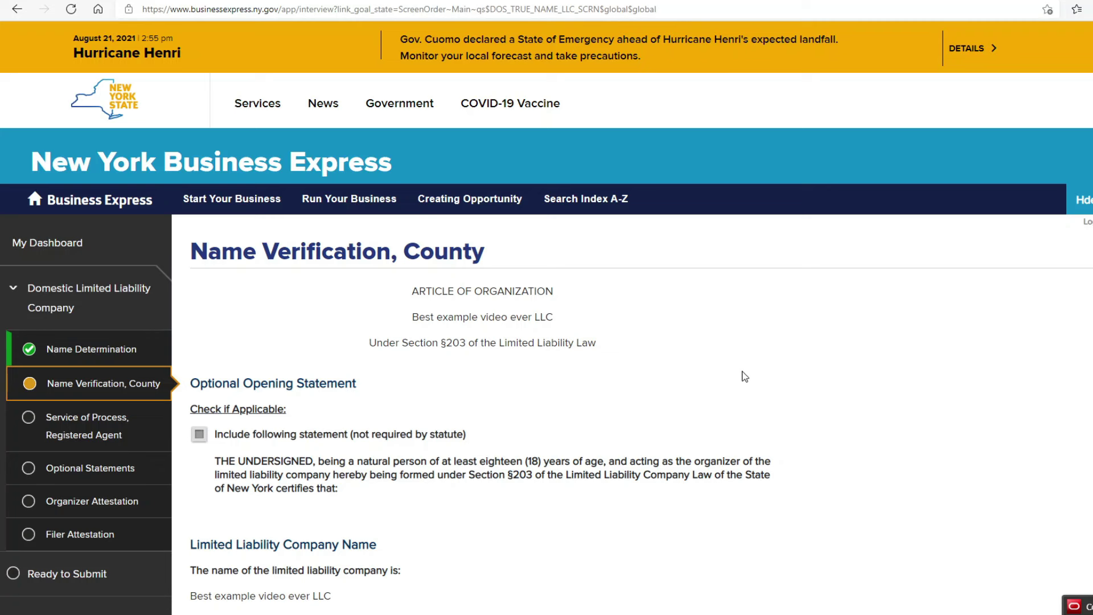
Step: Answer No to non-English words, choose Monroe as the county, and save
{"action": "scroll", "coordinate": [743, 371], "scroll_direction": "down", "scroll_amount": 4}
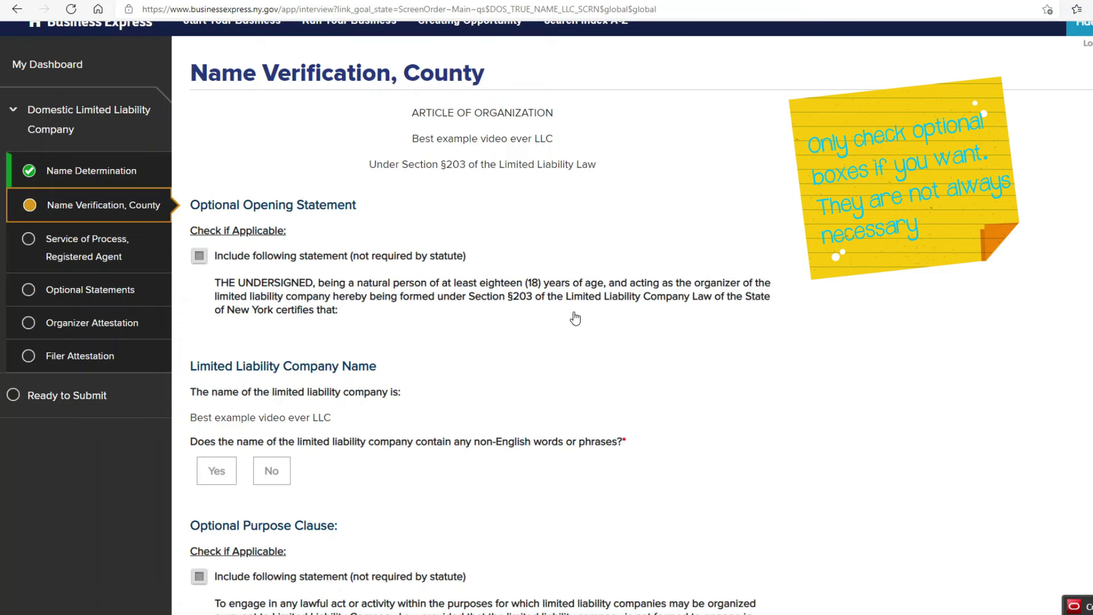
{"action": "scroll", "coordinate": [597, 322], "scroll_direction": "down", "scroll_amount": 2}
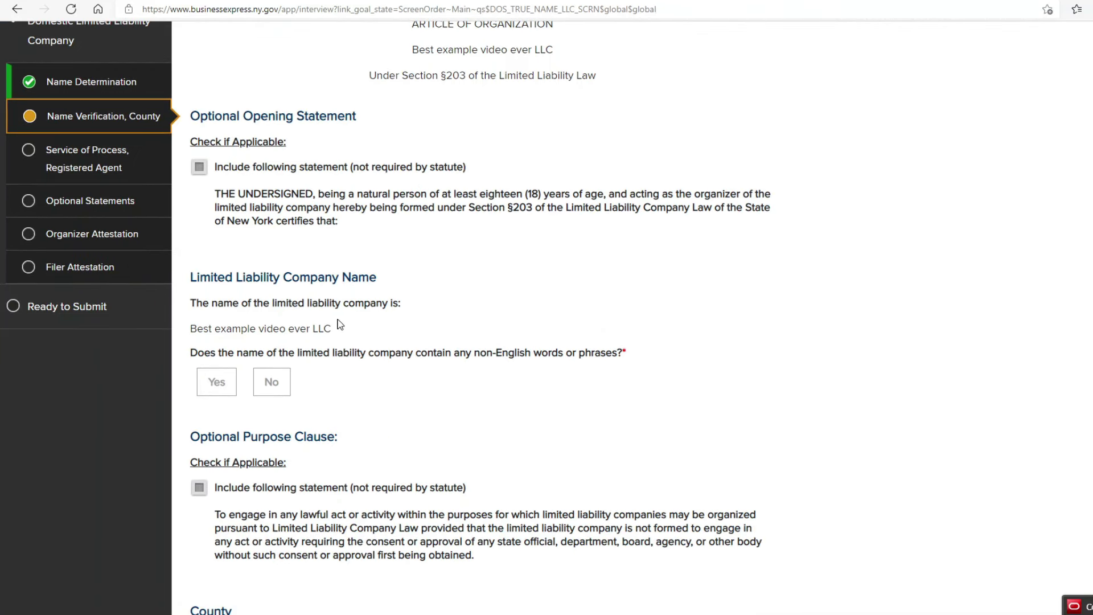
{"action": "left_click", "coordinate": [282, 378]}
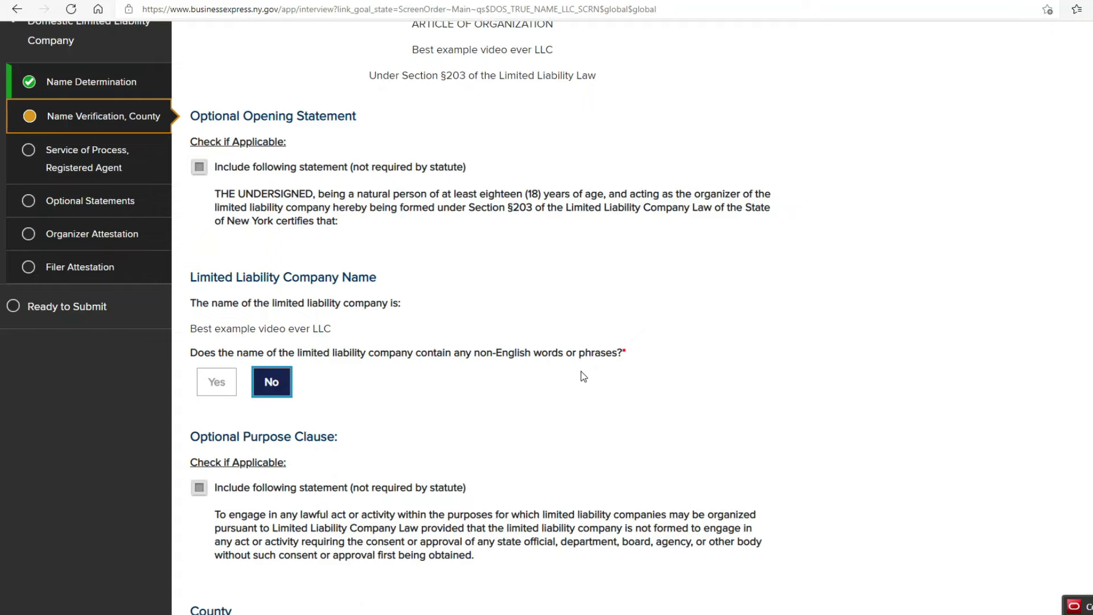
{"action": "scroll", "coordinate": [583, 377], "scroll_direction": "down", "scroll_amount": 3}
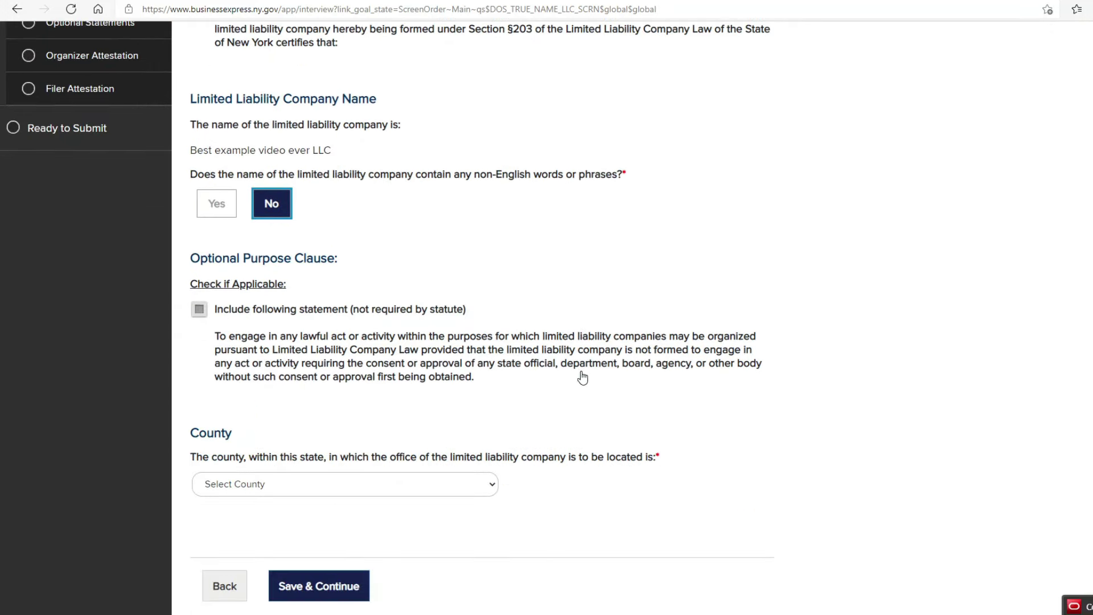
{"action": "left_click", "coordinate": [465, 487]}
{"action": "scroll", "coordinate": [415, 434], "scroll_direction": "down", "scroll_amount": 4}
{"action": "left_click", "coordinate": [415, 434]}
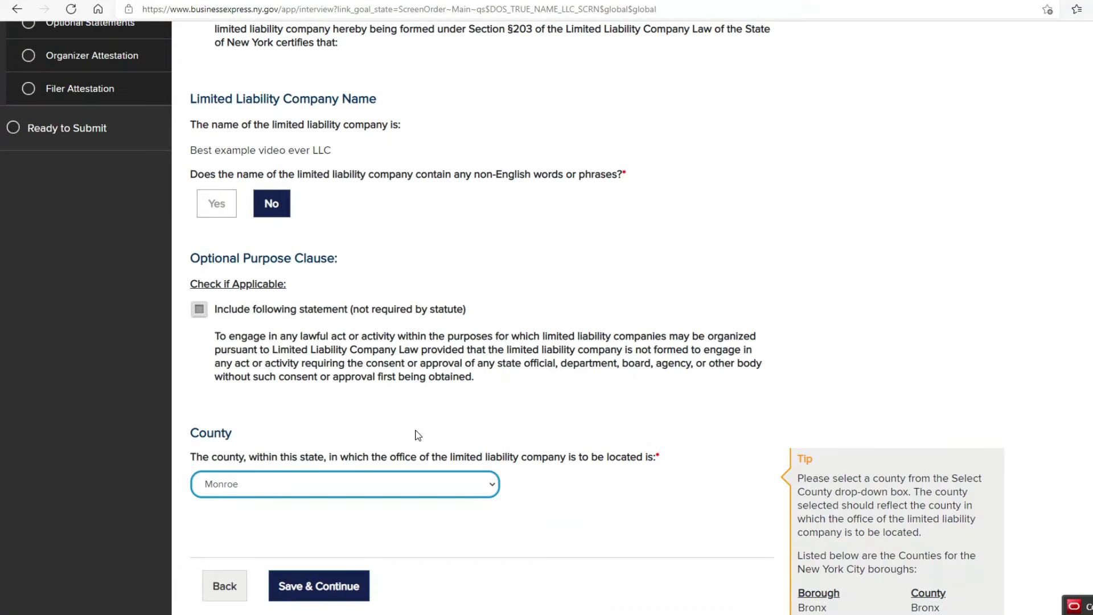
{"action": "left_click", "coordinate": [338, 580]}
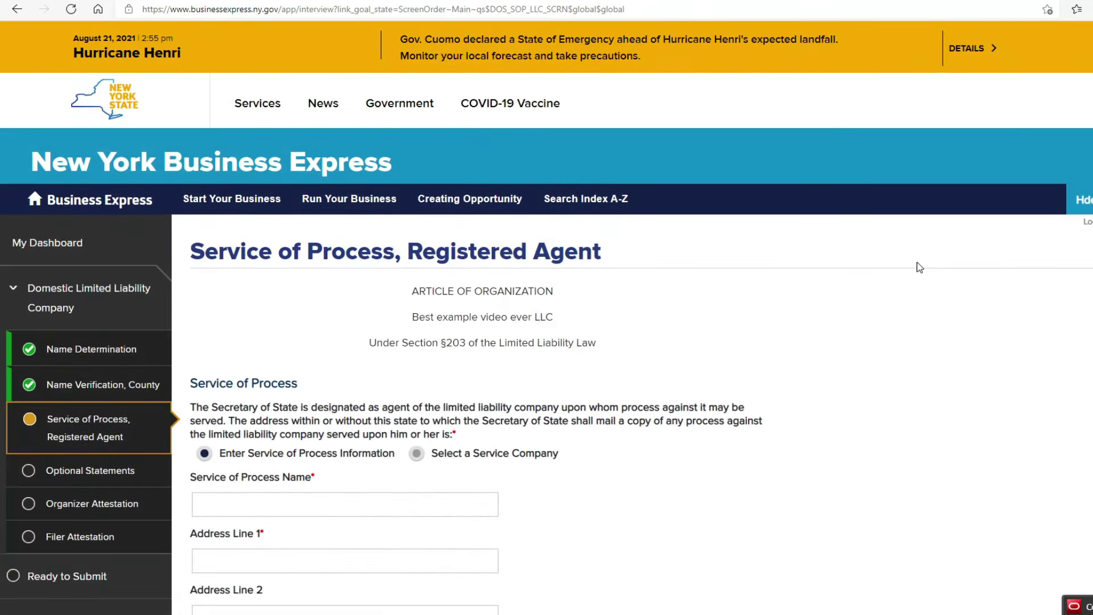
Step: Enter the service-of-process recipient's full name and street address
{"action": "scroll", "coordinate": [920, 268], "scroll_direction": "down", "scroll_amount": 5}
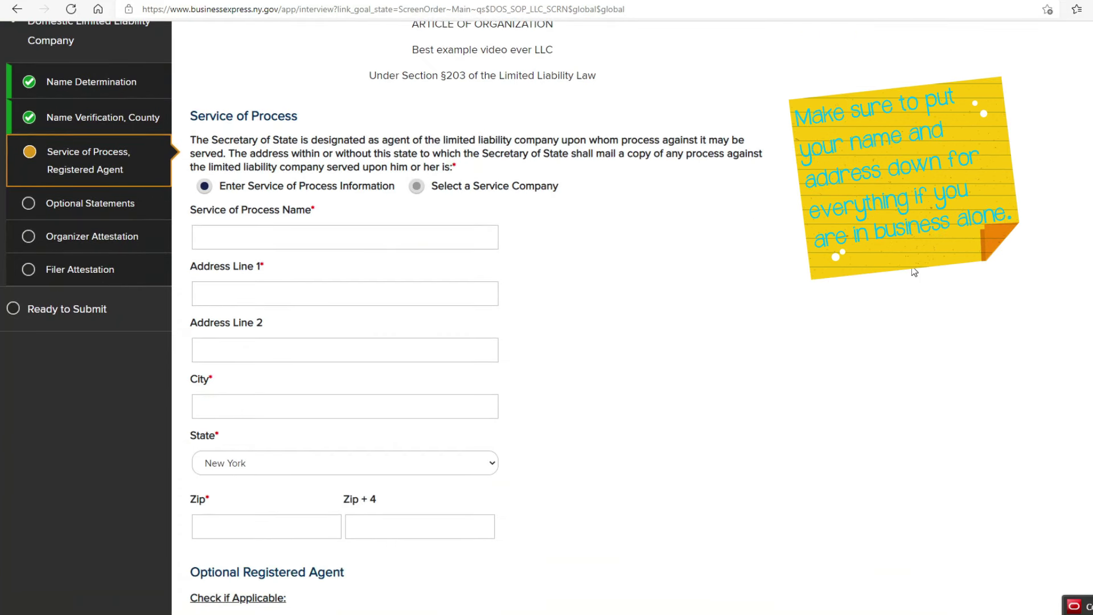
{"action": "left_click", "coordinate": [437, 233]}
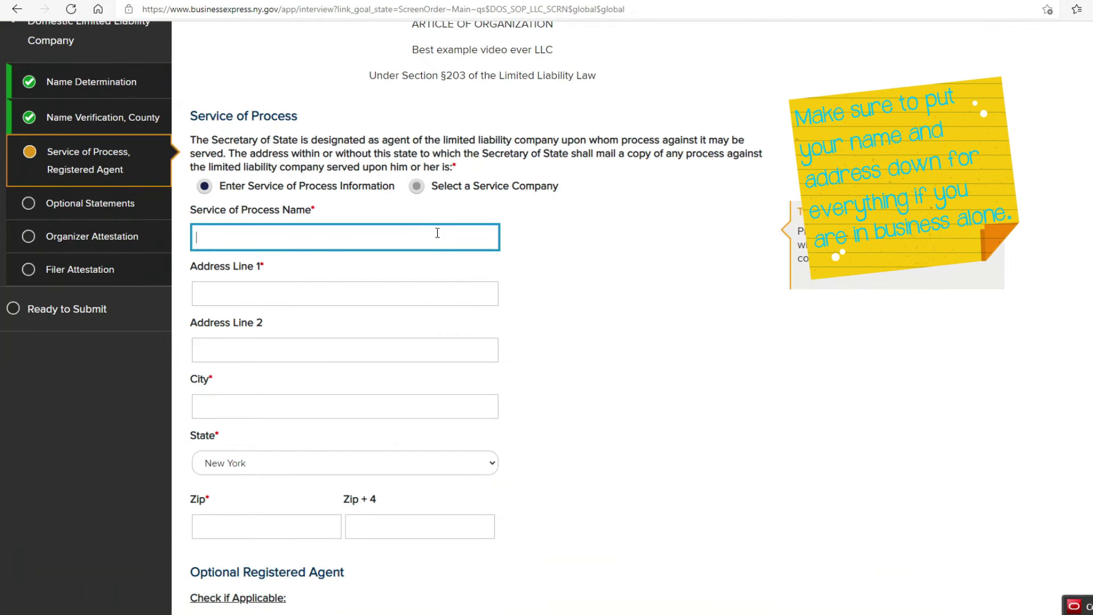
{"action": "type", "text": "H"}
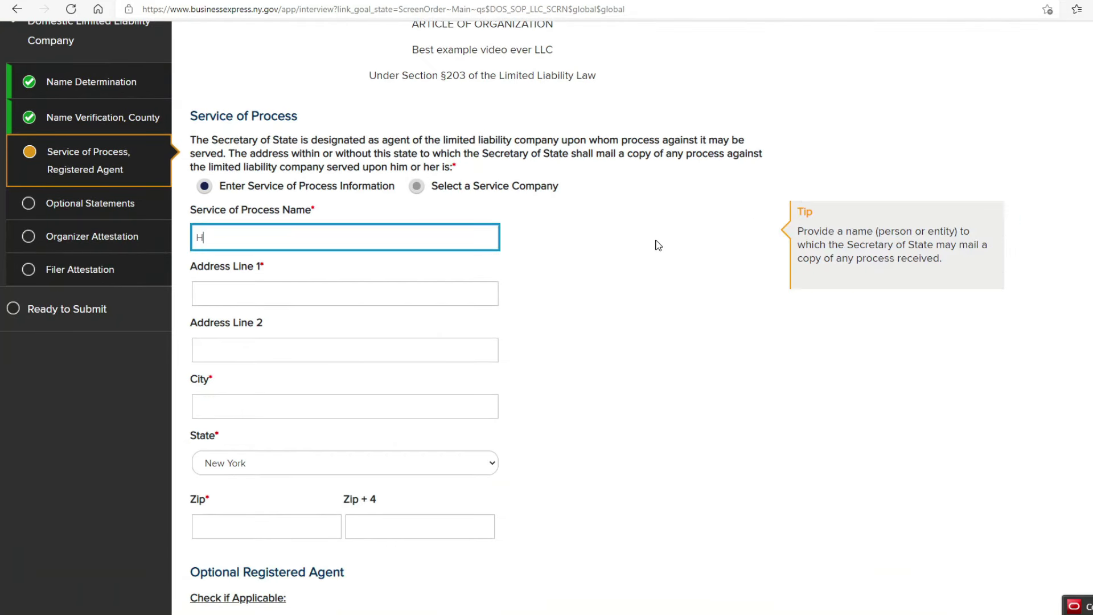
{"action": "type", "text": "dee Fourkay"}
{"action": "key", "text": "Tab"}
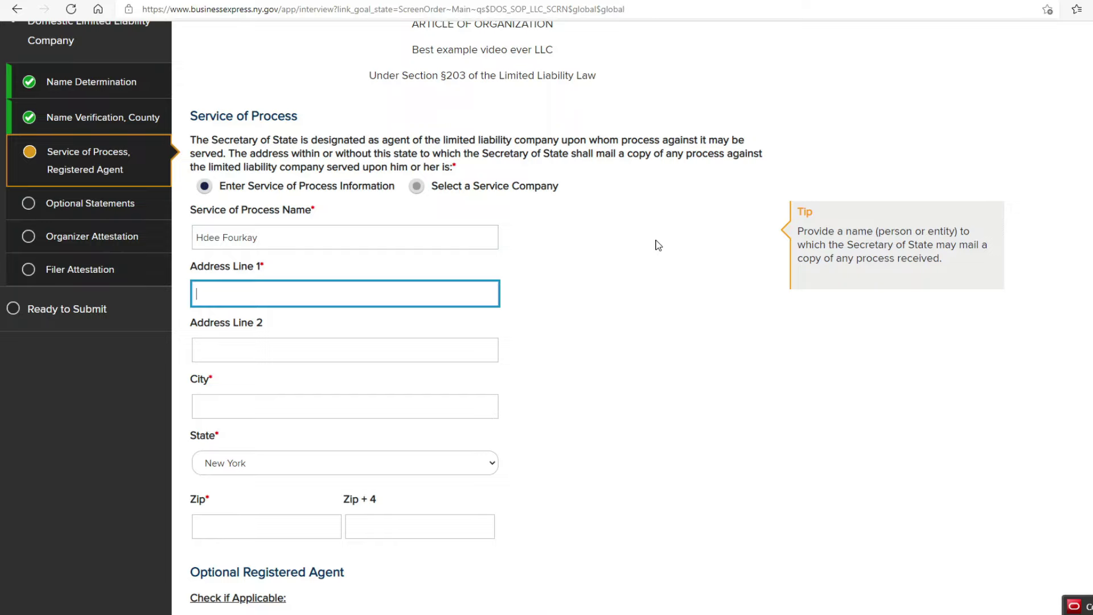
Step: Set the service-of-process city to Rochester, state New York, and fill in the ZIP code
{"action": "left_click", "coordinate": [431, 397]}
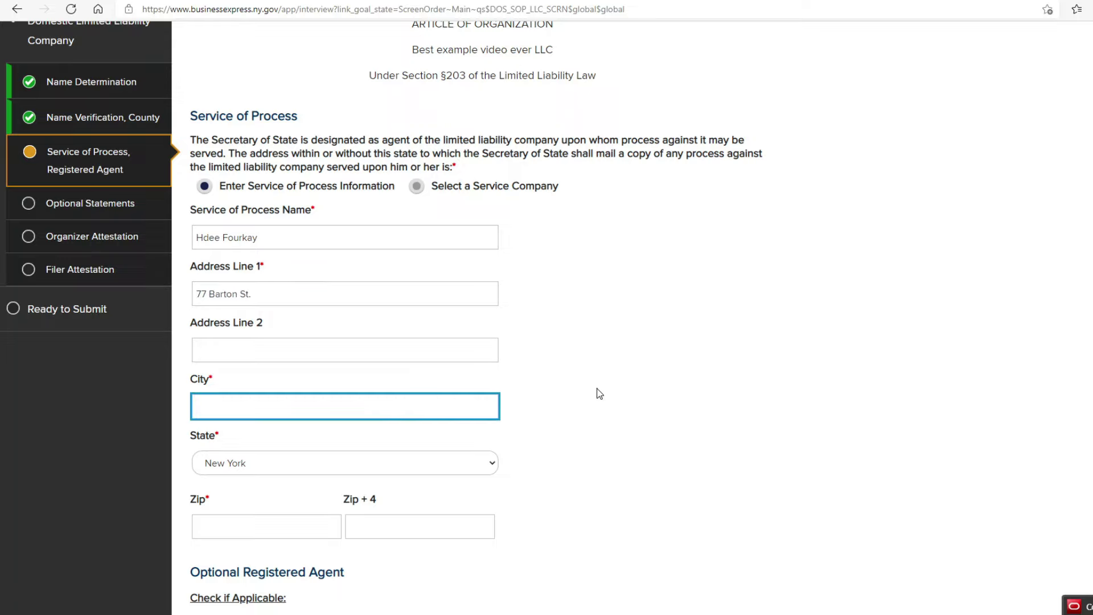
{"action": "type", "text": "Rochester"}
{"action": "left_click", "coordinate": [459, 471]}
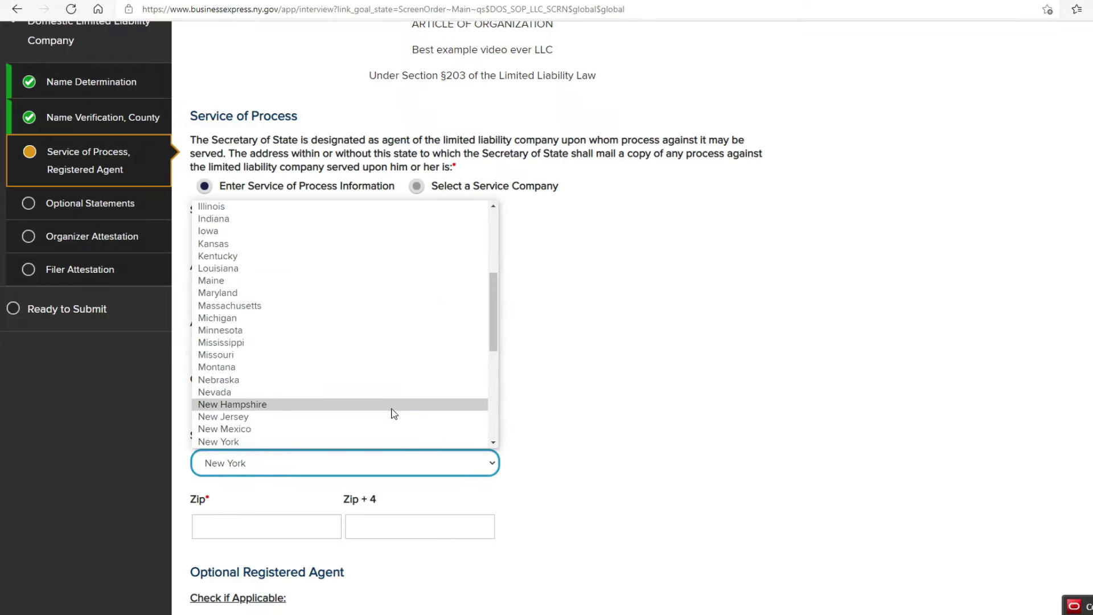
{"action": "left_click", "coordinate": [387, 441]}
{"action": "scroll", "coordinate": [508, 475], "scroll_direction": "down", "scroll_amount": 3}
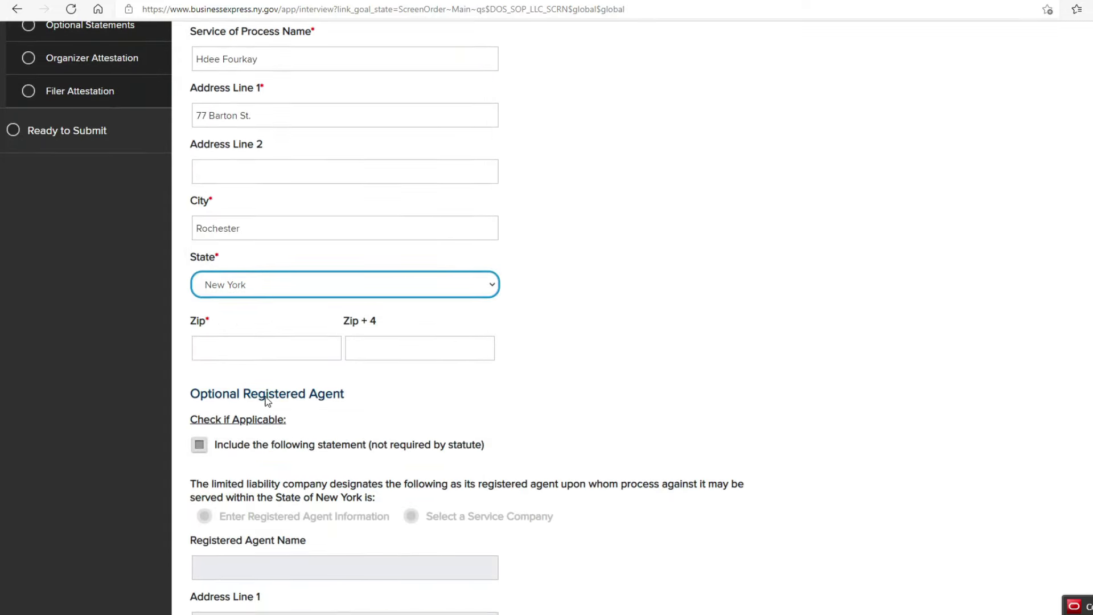
{"action": "left_click", "coordinate": [237, 342]}
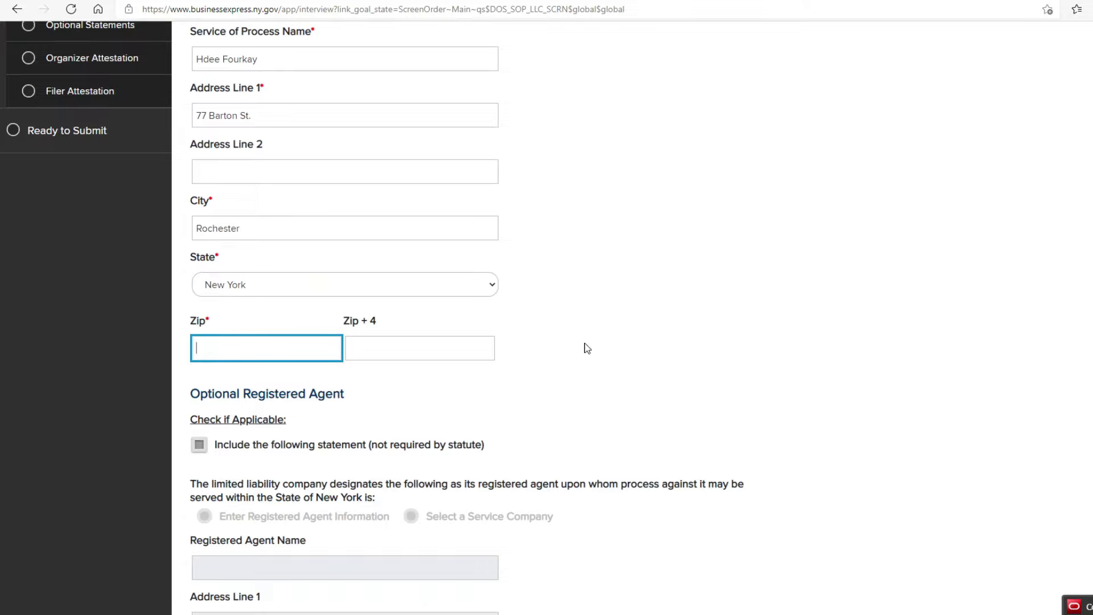
{"action": "type", "text": "1"}
{"action": "type", "text": "41"}
{"action": "type", "text": "611"}
{"action": "scroll", "coordinate": [512, 419], "scroll_direction": "down", "scroll_amount": 2}
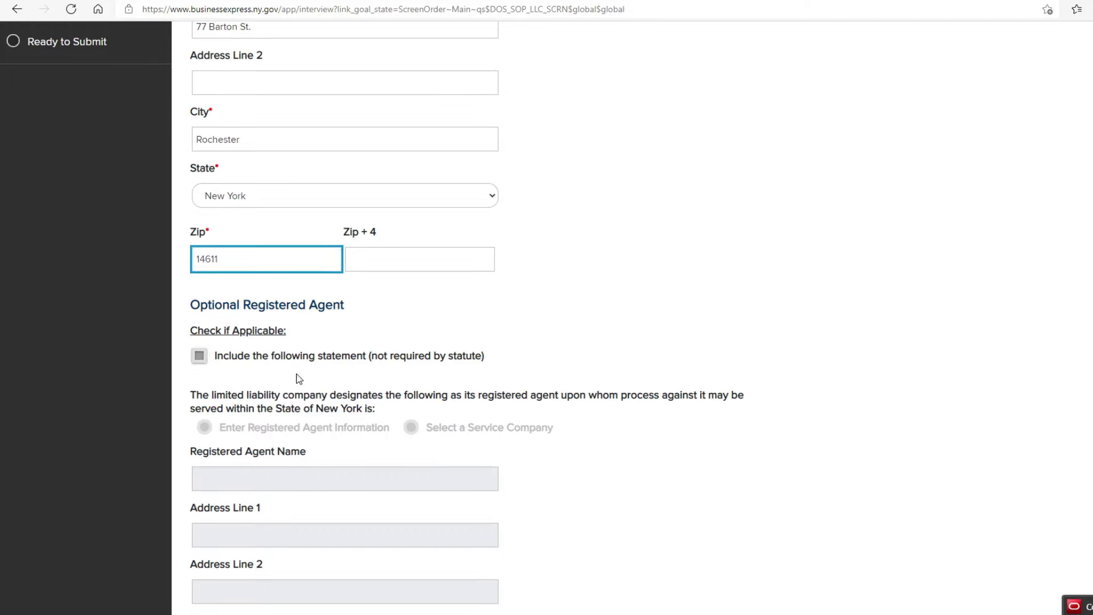
Step: Include the optional registered agent statement and enter the agent's full name
{"action": "left_click", "coordinate": [200, 356]}
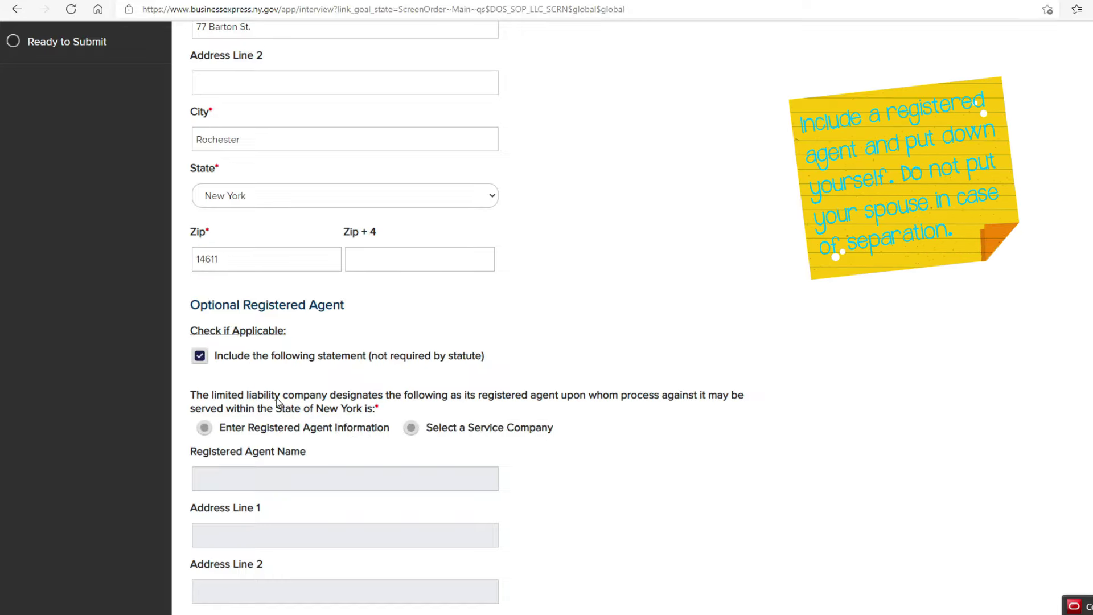
{"action": "scroll", "coordinate": [527, 431], "scroll_direction": "down", "scroll_amount": 2}
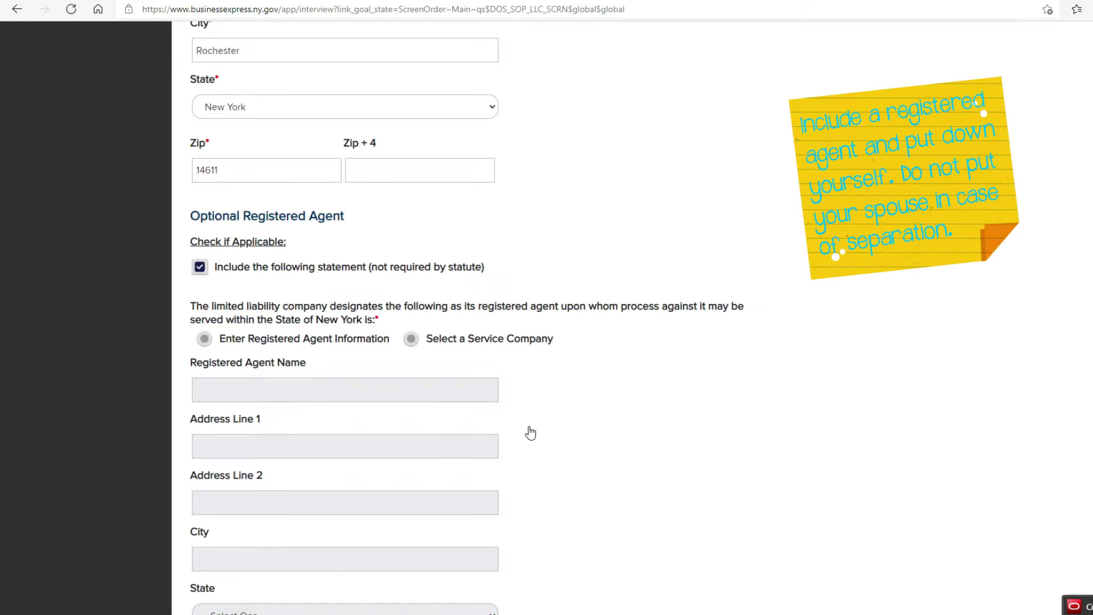
{"action": "left_click", "coordinate": [204, 339]}
{"action": "left_click", "coordinate": [445, 382]}
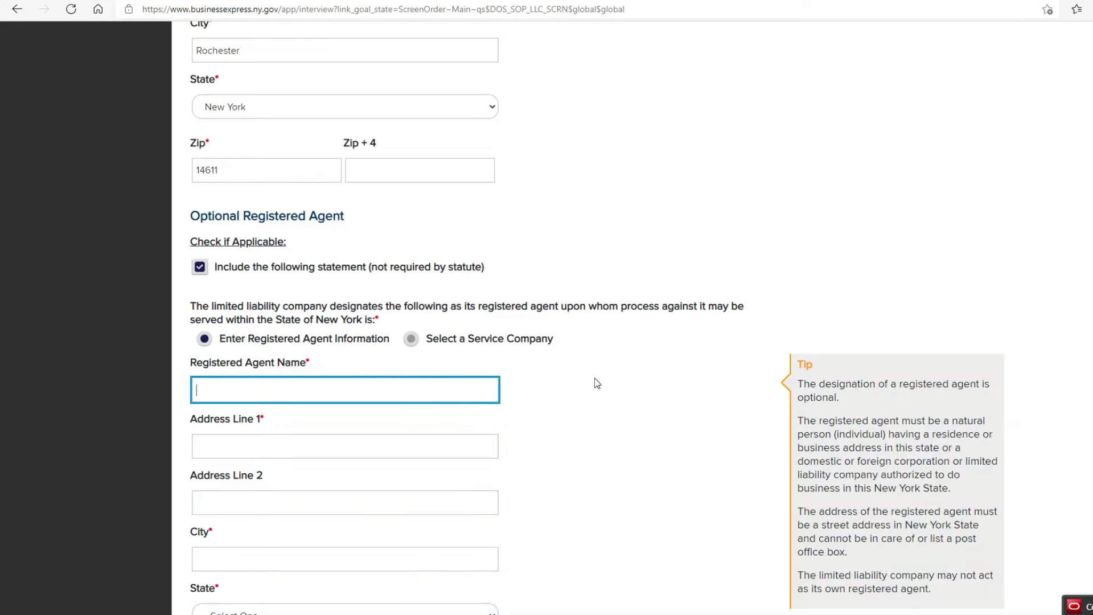
{"action": "type", "text": "Hdee Fourkay"}
Step: Fill in the agent's street address, city, state New York and ZIP code
{"action": "key", "text": "Tab"}
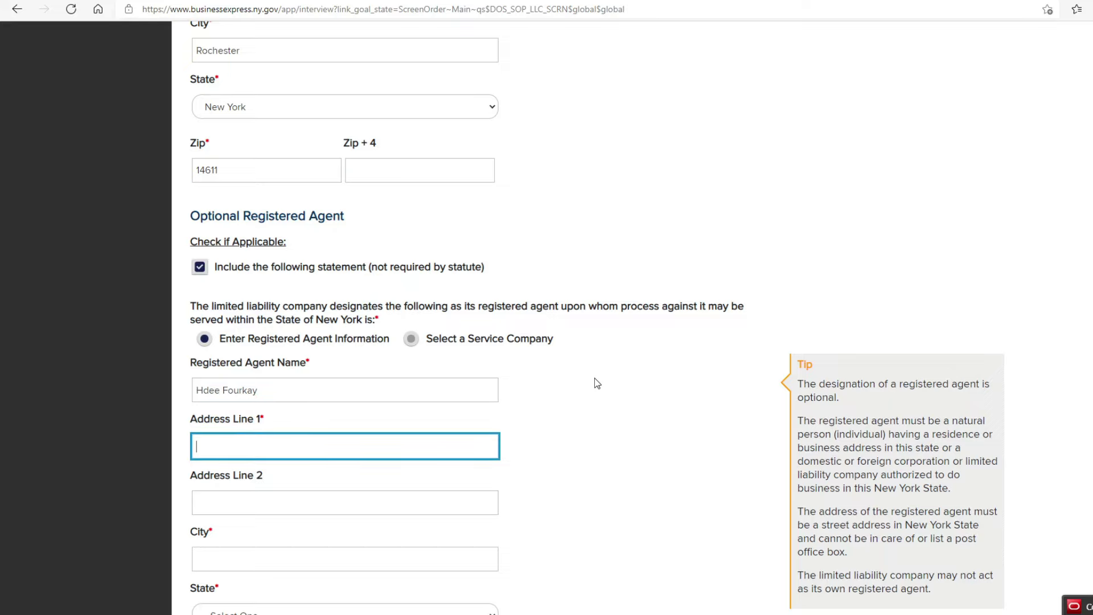
{"action": "key", "text": "Tab"}
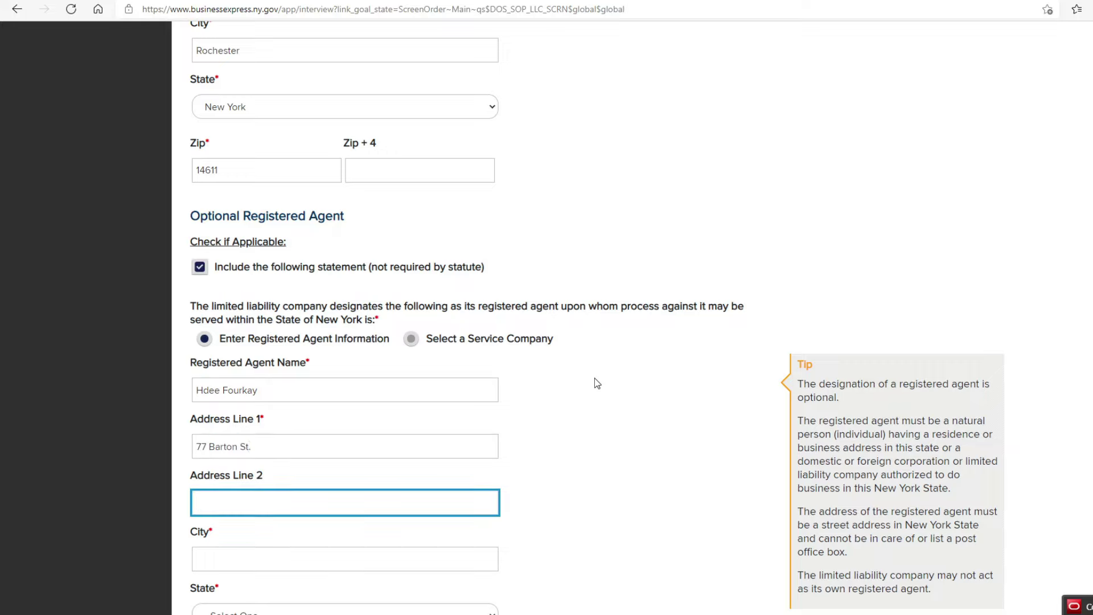
{"action": "key", "text": "Tab"}
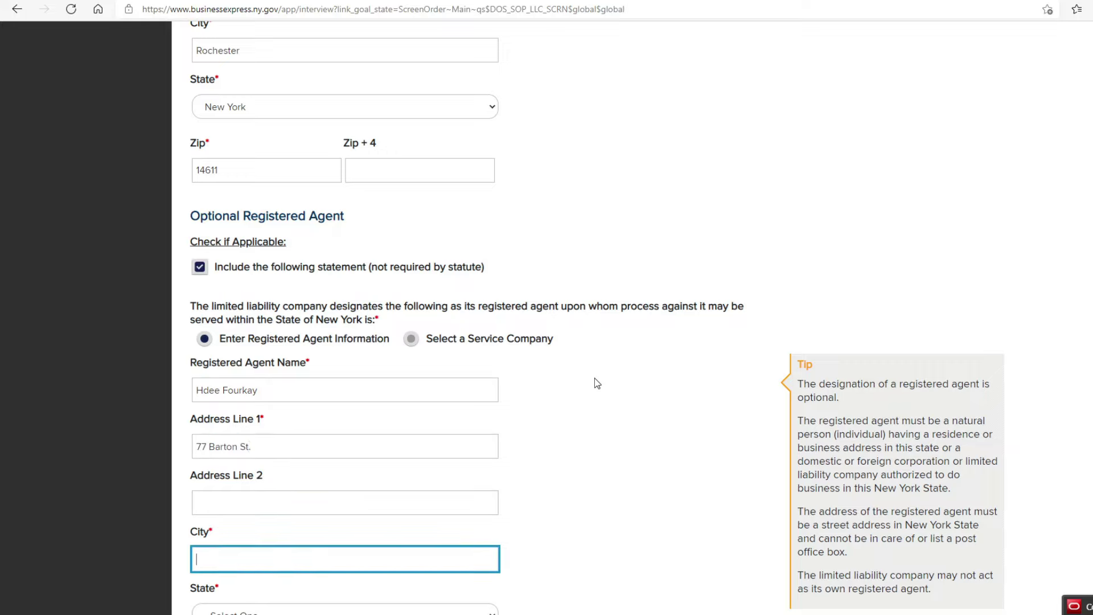
{"action": "type", "text": "Rochest"}
{"action": "type", "text": "er"}
{"action": "scroll", "coordinate": [463, 405], "scroll_direction": "down", "scroll_amount": 2}
{"action": "left_click", "coordinate": [434, 526]}
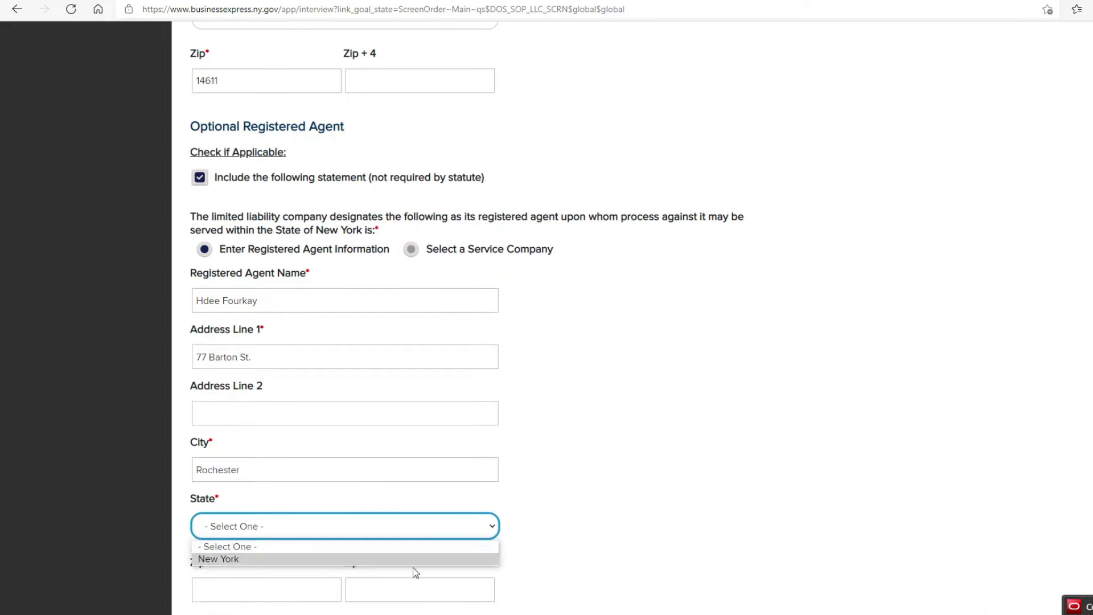
{"action": "left_click", "coordinate": [411, 559]}
{"action": "scroll", "coordinate": [450, 509], "scroll_direction": "down", "scroll_amount": 4}
{"action": "left_click", "coordinate": [308, 412]}
{"action": "type", "text": "14611"}
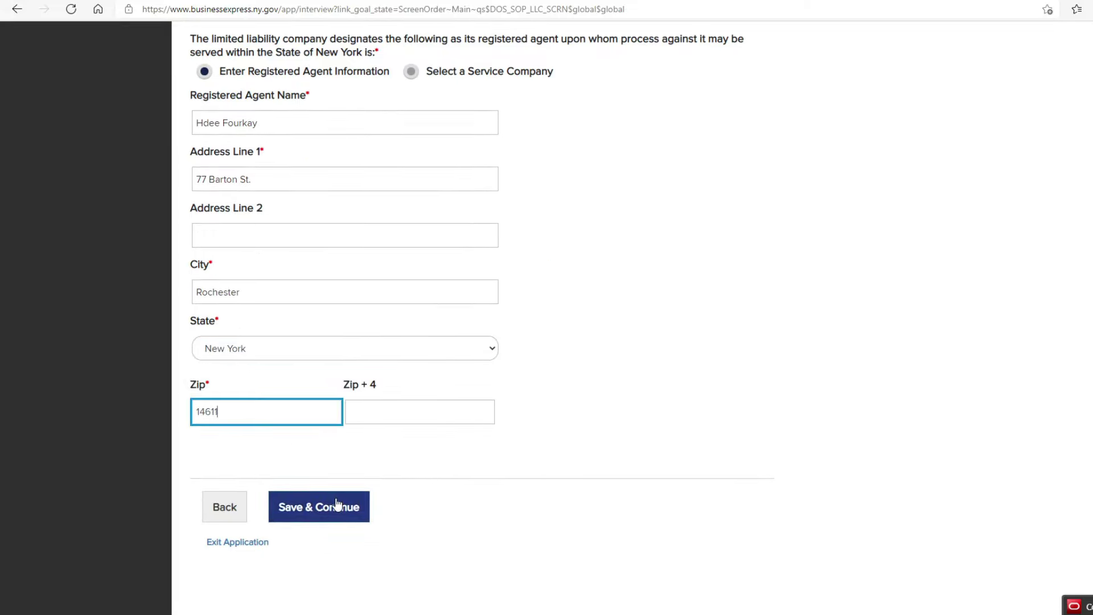
{"action": "scroll", "coordinate": [696, 378], "scroll_direction": "up", "scroll_amount": 13}
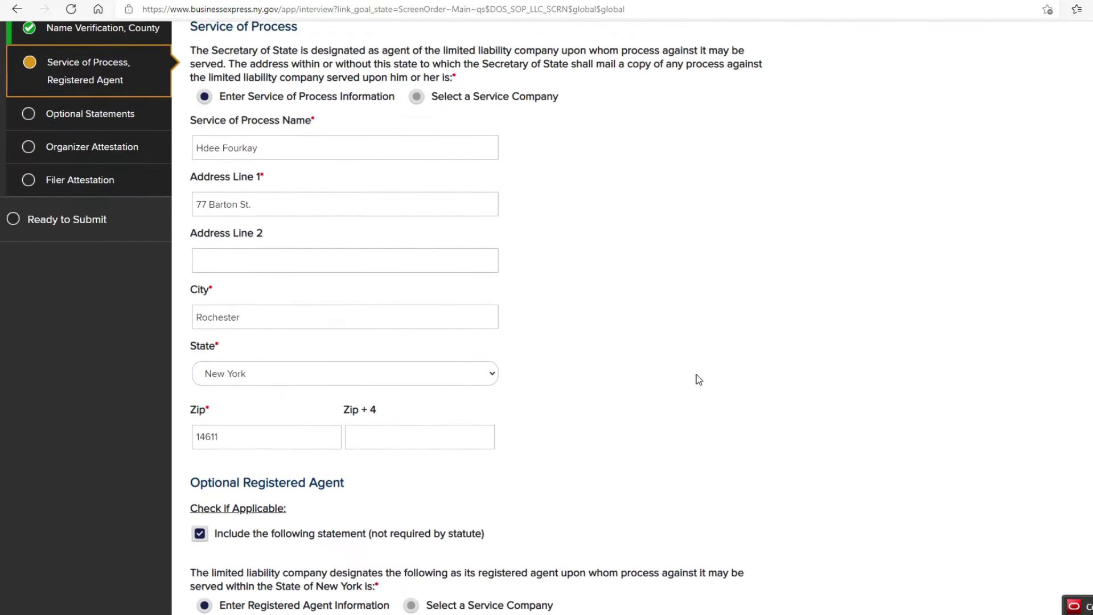
{"action": "scroll", "coordinate": [698, 379], "scroll_direction": "up", "scroll_amount": 1}
{"action": "scroll", "coordinate": [699, 379], "scroll_direction": "down", "scroll_amount": 12}
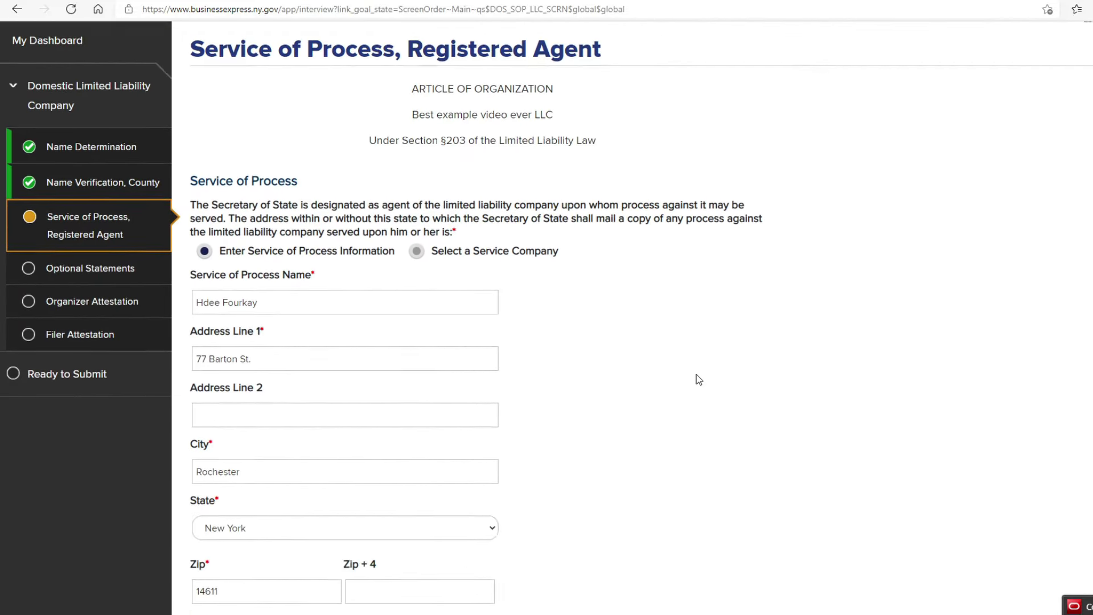
Step: Save Service of Process, then add the effective date statement, upon filing, and save
{"action": "left_click", "coordinate": [287, 594]}
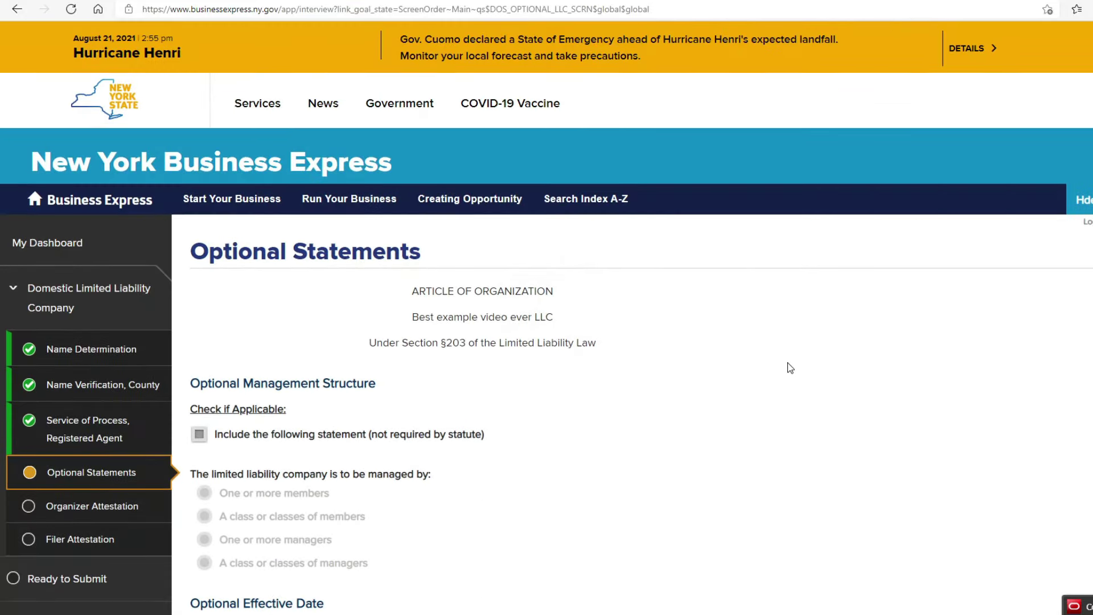
{"action": "scroll", "coordinate": [790, 367], "scroll_direction": "down", "scroll_amount": 2}
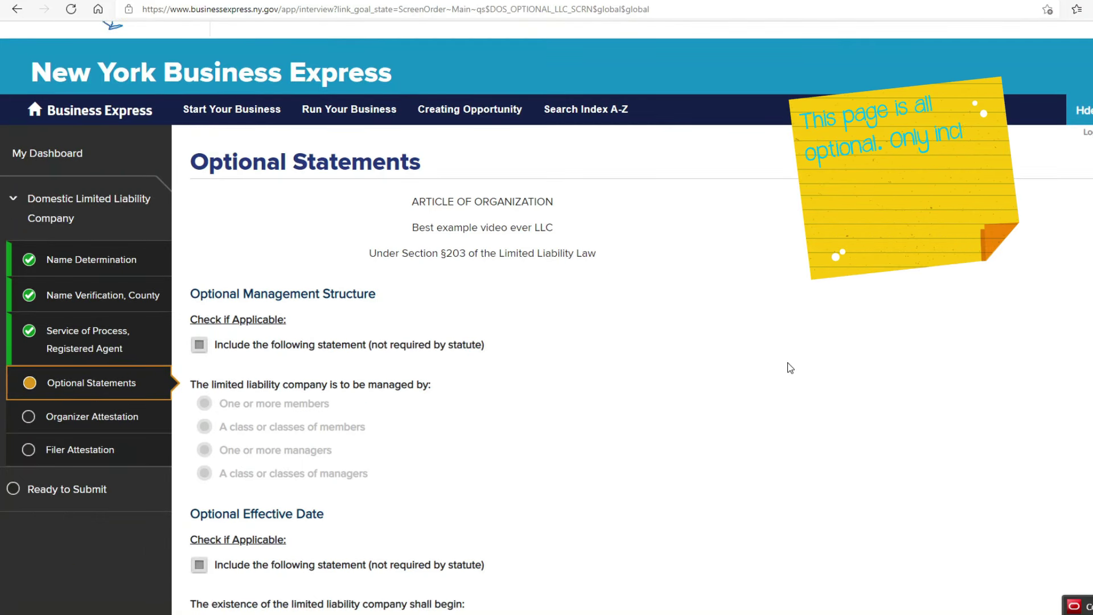
{"action": "scroll", "coordinate": [790, 367], "scroll_direction": "down", "scroll_amount": 4}
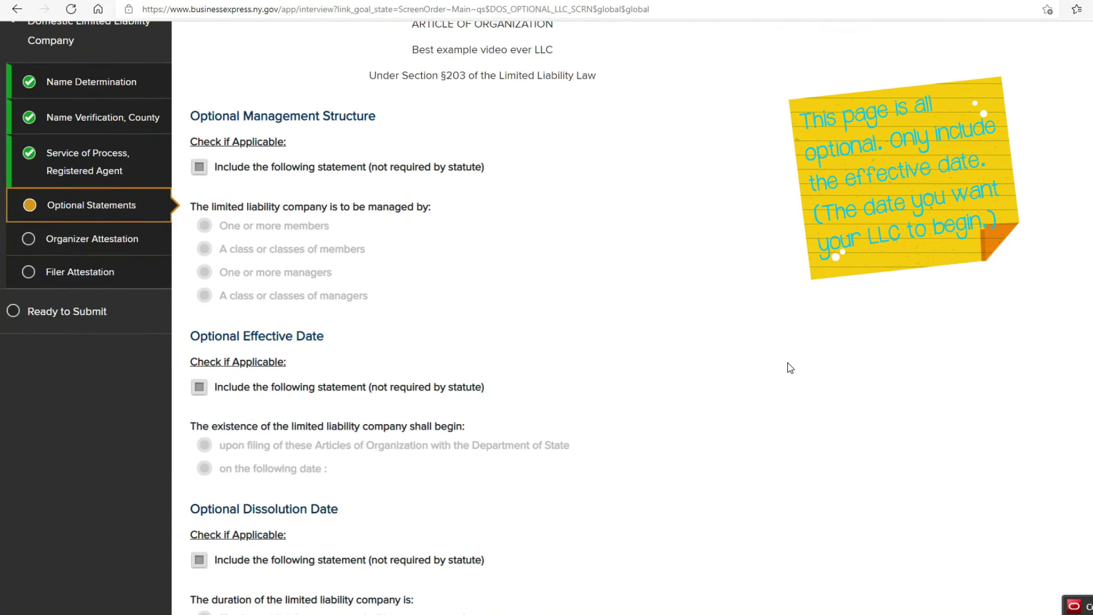
{"action": "scroll", "coordinate": [791, 367], "scroll_direction": "down", "scroll_amount": 2}
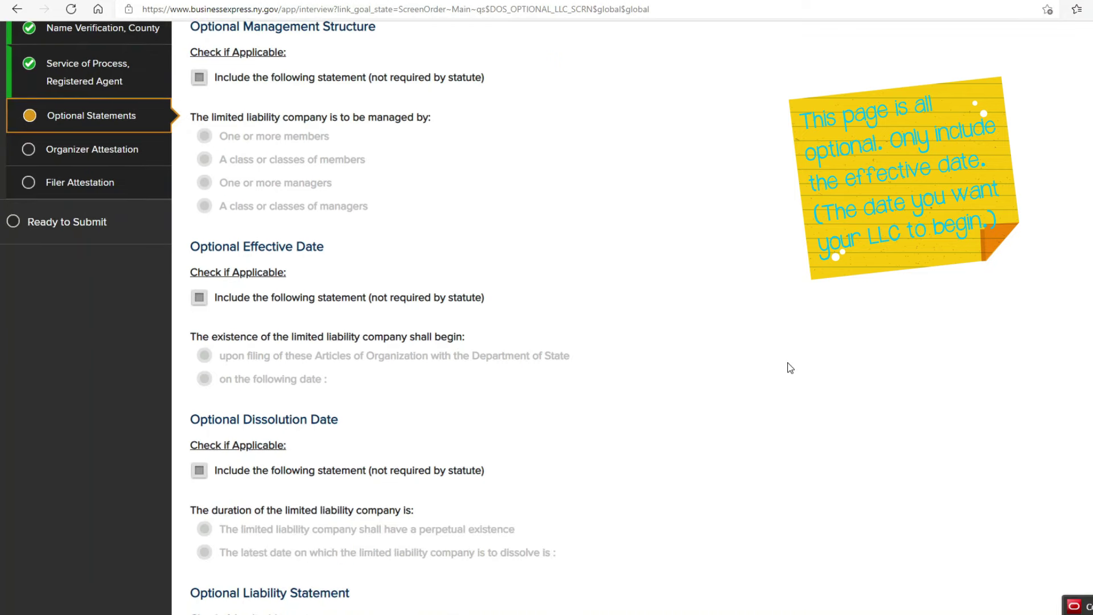
{"action": "left_click", "coordinate": [200, 297]}
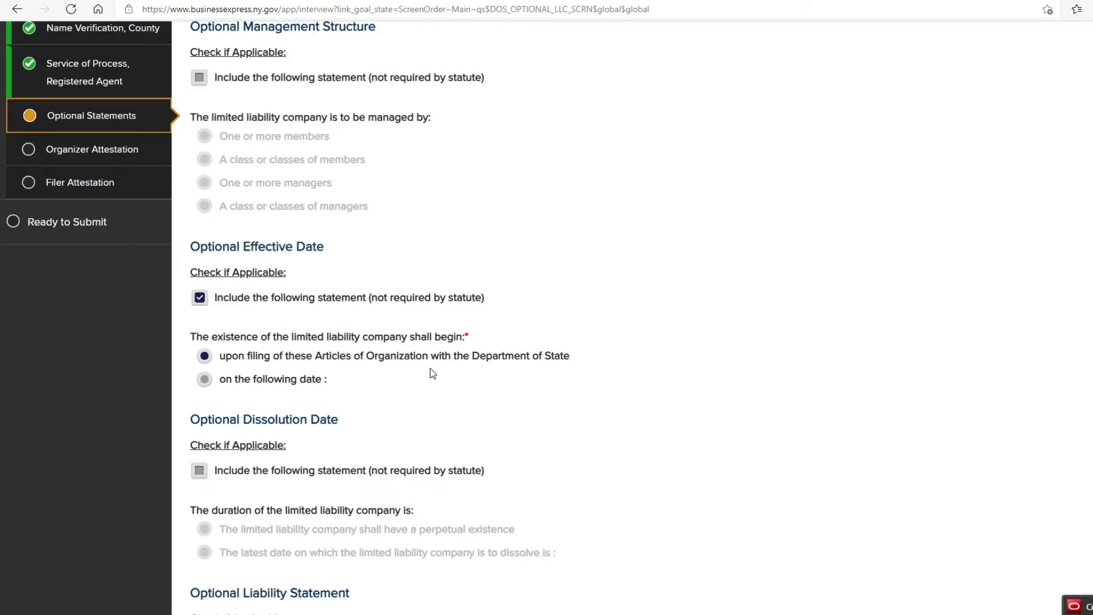
{"action": "scroll", "coordinate": [274, 379], "scroll_direction": "down", "scroll_amount": 3}
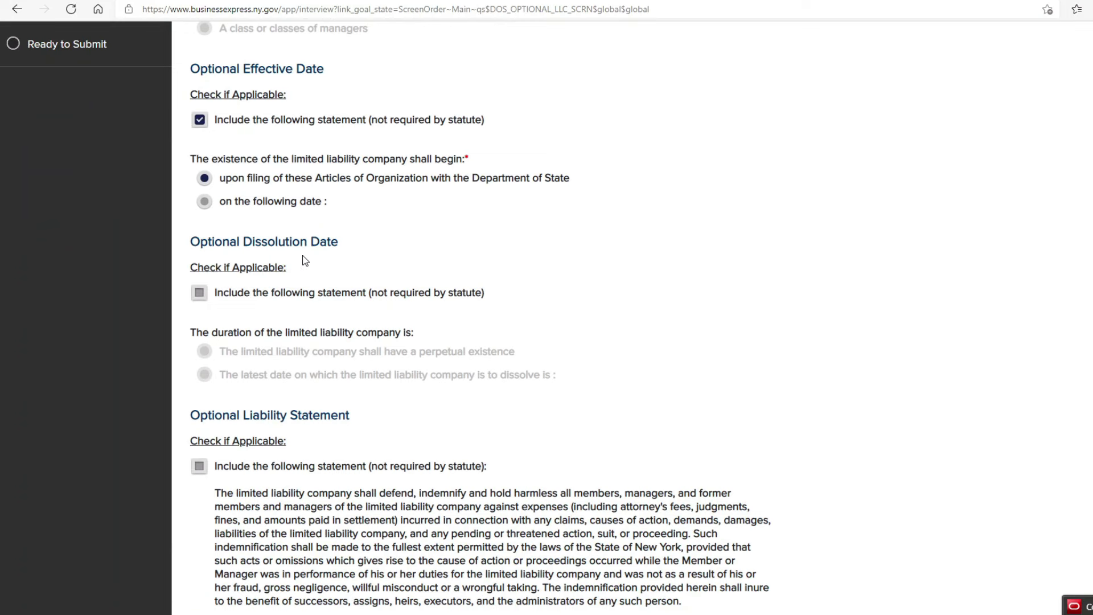
{"action": "scroll", "coordinate": [305, 260], "scroll_direction": "down", "scroll_amount": 2}
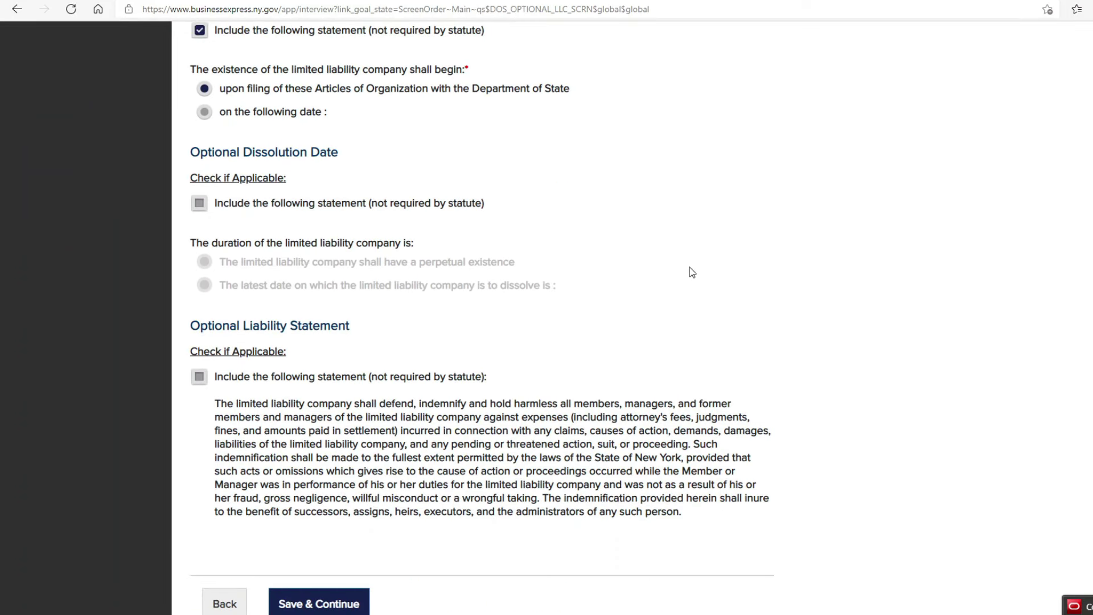
{"action": "scroll", "coordinate": [691, 272], "scroll_direction": "down", "scroll_amount": 4}
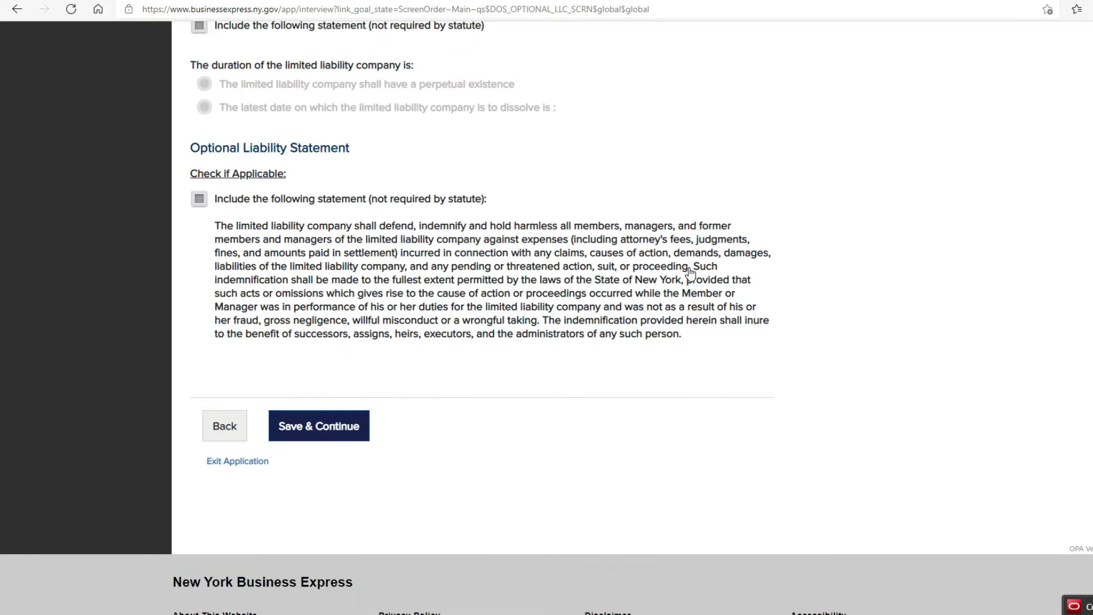
{"action": "left_click", "coordinate": [337, 427]}
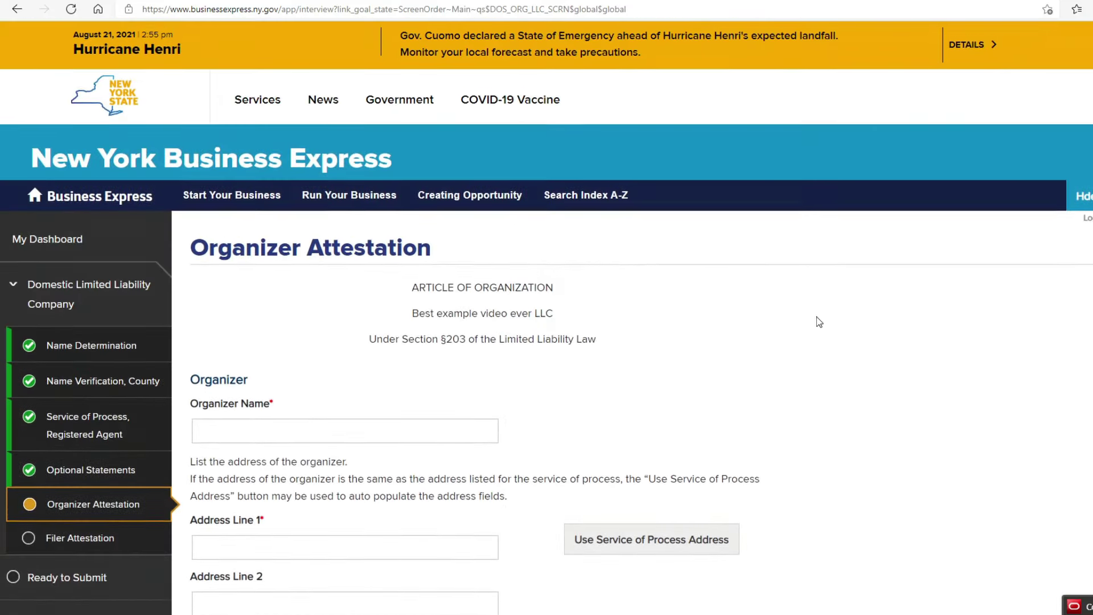
Step: Enter the organizer's name and reuse the service-of-process address for the organizer
{"action": "scroll", "coordinate": [816, 317], "scroll_direction": "down", "scroll_amount": 2}
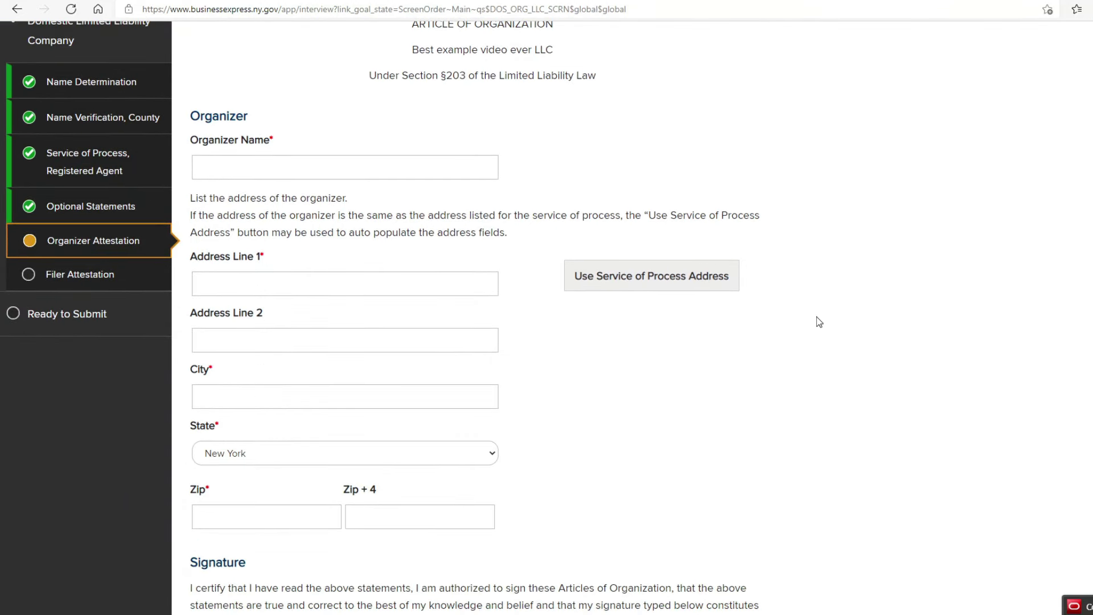
{"action": "left_click", "coordinate": [458, 167]}
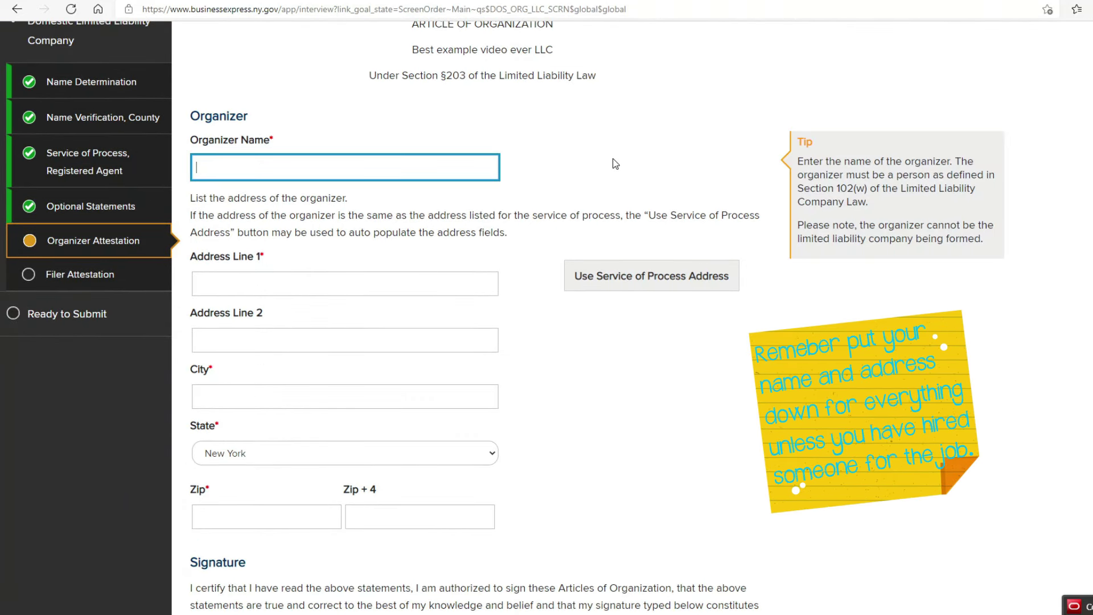
{"action": "type", "text": "Hdee Fourkay"}
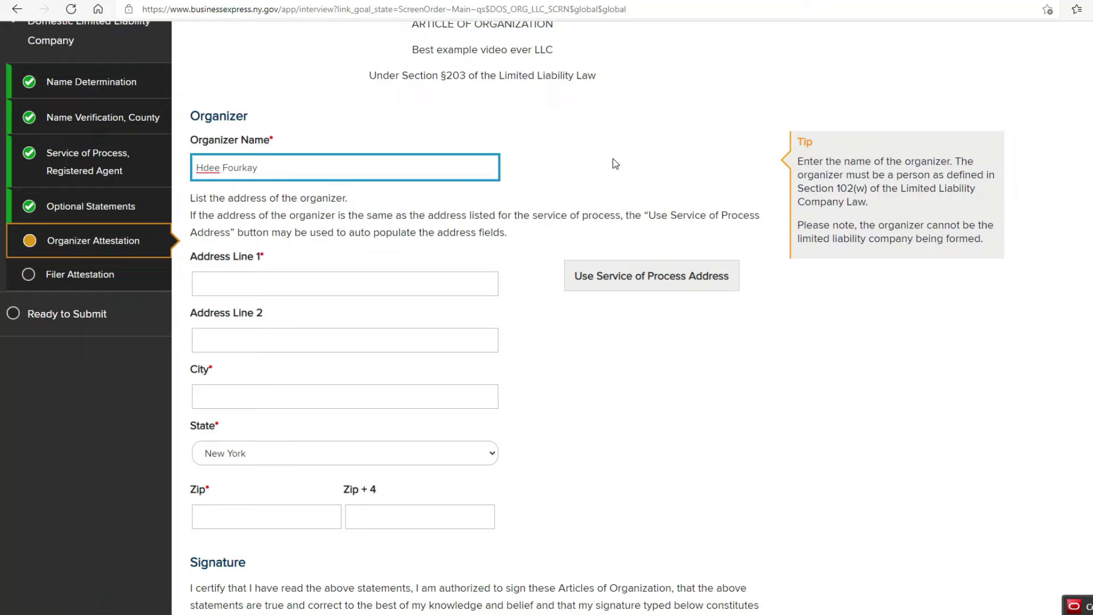
{"action": "left_click", "coordinate": [432, 292]}
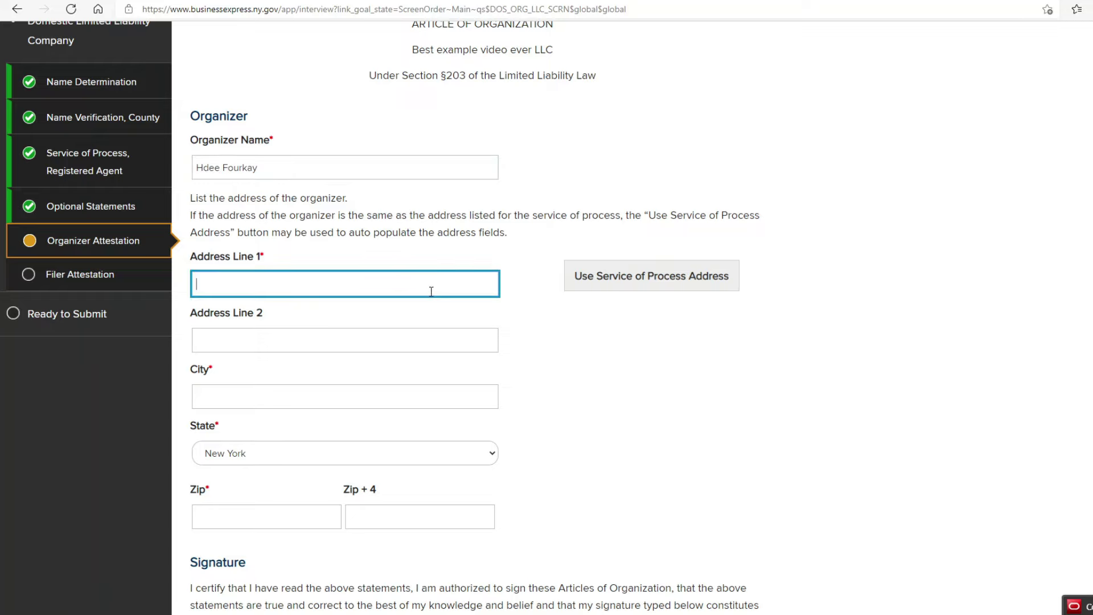
{"action": "left_click", "coordinate": [705, 283]}
Step: Type the organizer's signature and save the Organizer Attestation
{"action": "scroll", "coordinate": [883, 232], "scroll_direction": "down", "scroll_amount": 2}
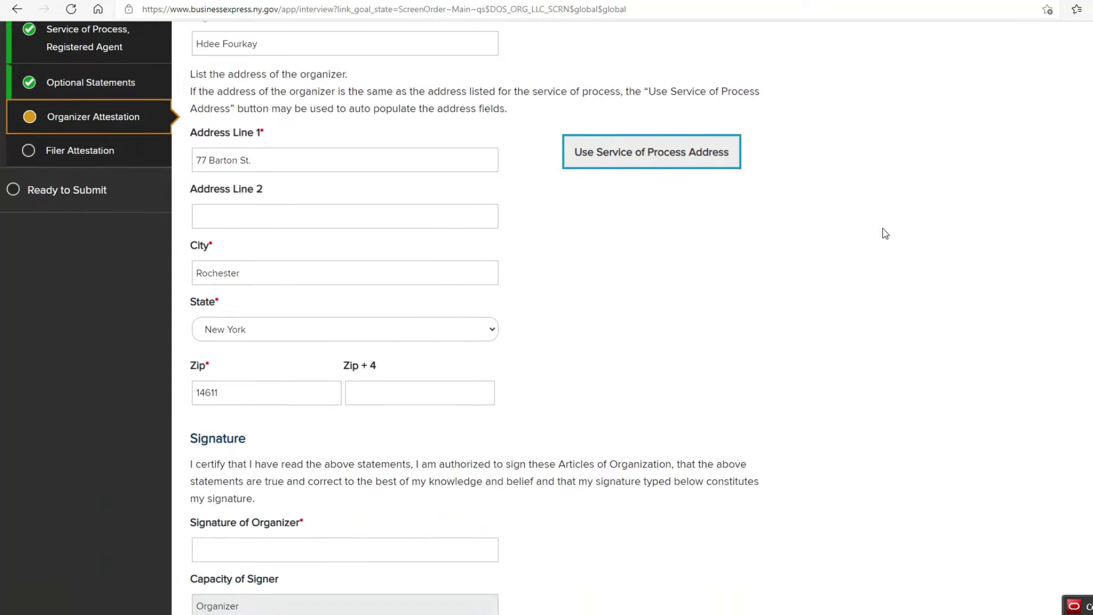
{"action": "scroll", "coordinate": [884, 234], "scroll_direction": "down", "scroll_amount": 3}
{"action": "left_click", "coordinate": [460, 407]}
{"action": "type", "text": "Hdee Fo"}
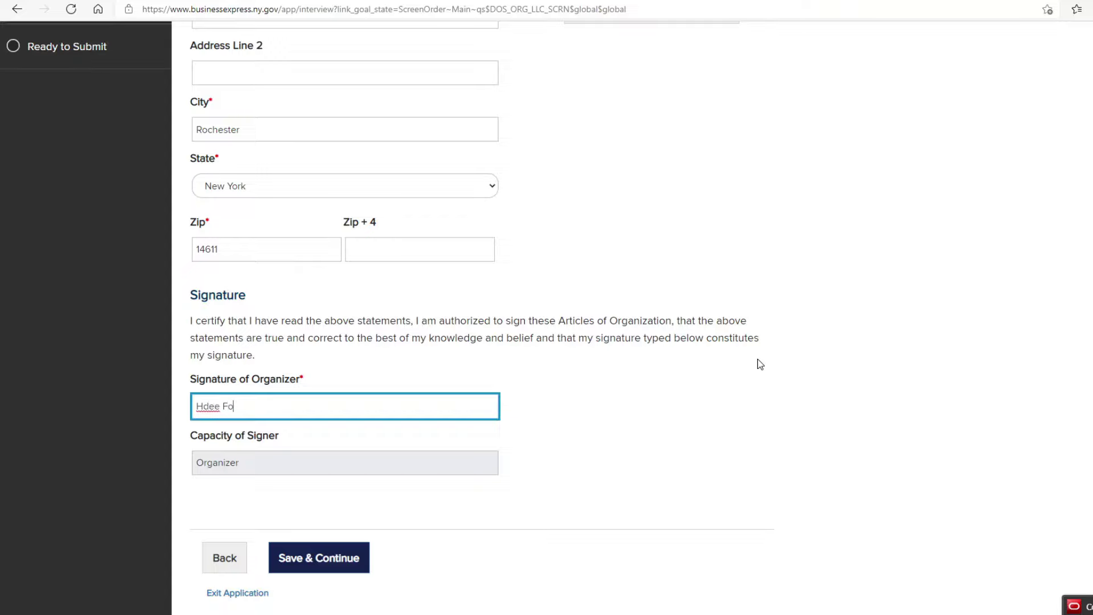
{"action": "type", "text": "urkay"}
{"action": "left_click", "coordinate": [484, 460]}
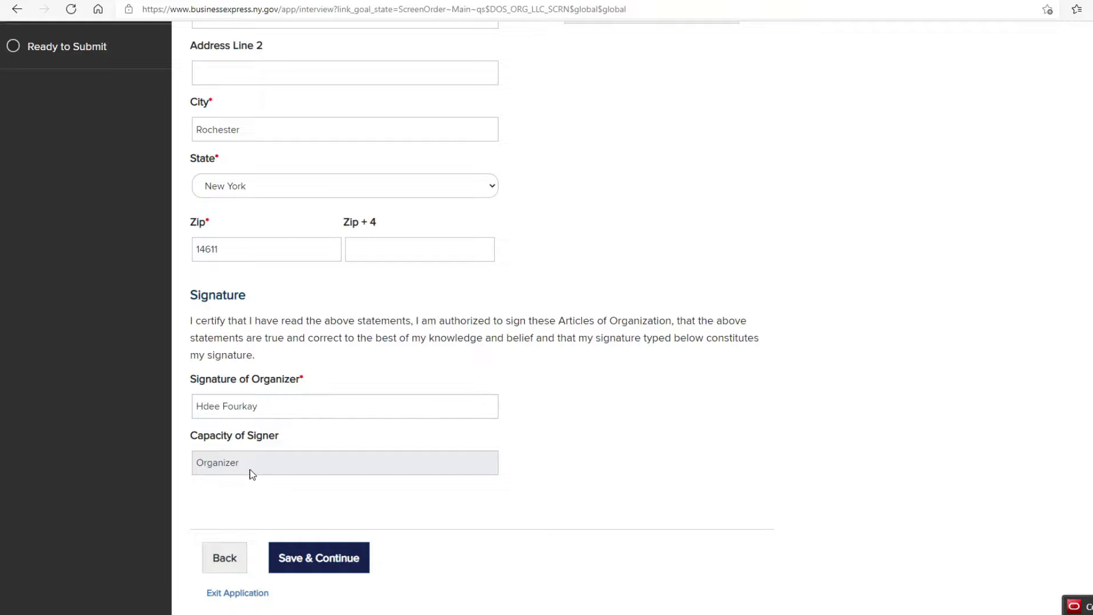
{"action": "scroll", "coordinate": [252, 463], "scroll_direction": "down", "scroll_amount": 2}
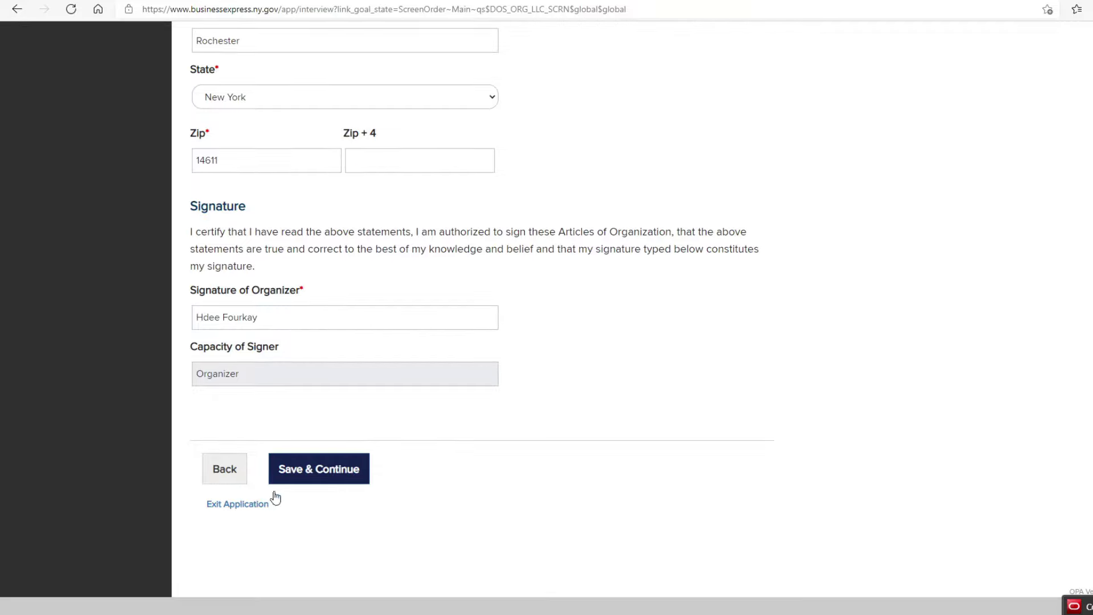
{"action": "left_click", "coordinate": [317, 475]}
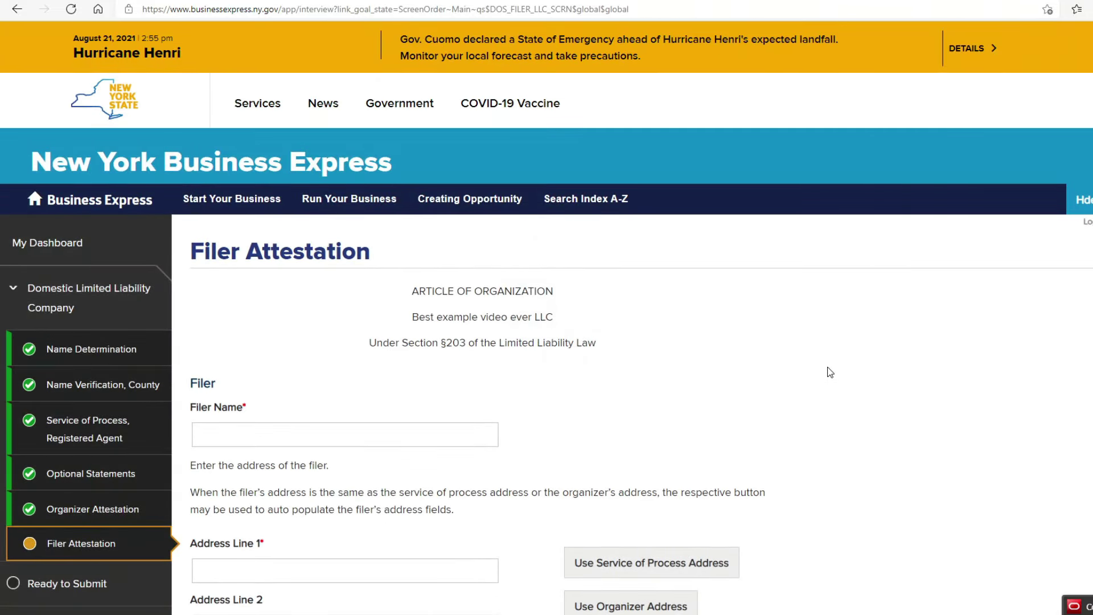
Step: Enter the filer's name and fill the filer address from the service-of-process address
{"action": "scroll", "coordinate": [830, 372], "scroll_direction": "down", "scroll_amount": 2}
{"action": "scroll", "coordinate": [632, 319], "scroll_direction": "down", "scroll_amount": 3}
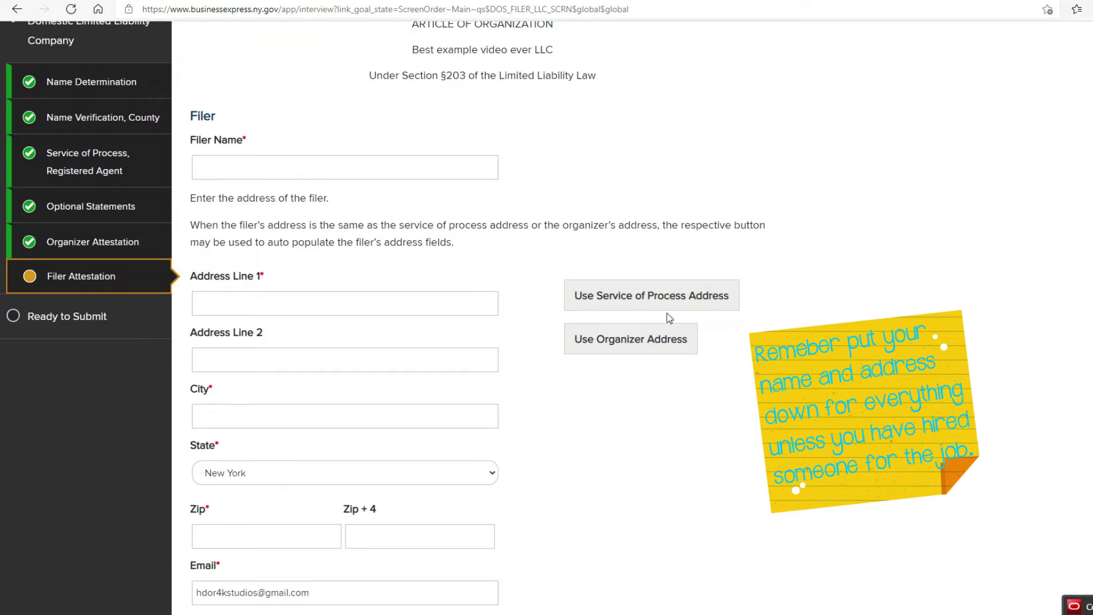
{"action": "left_click", "coordinate": [345, 166]}
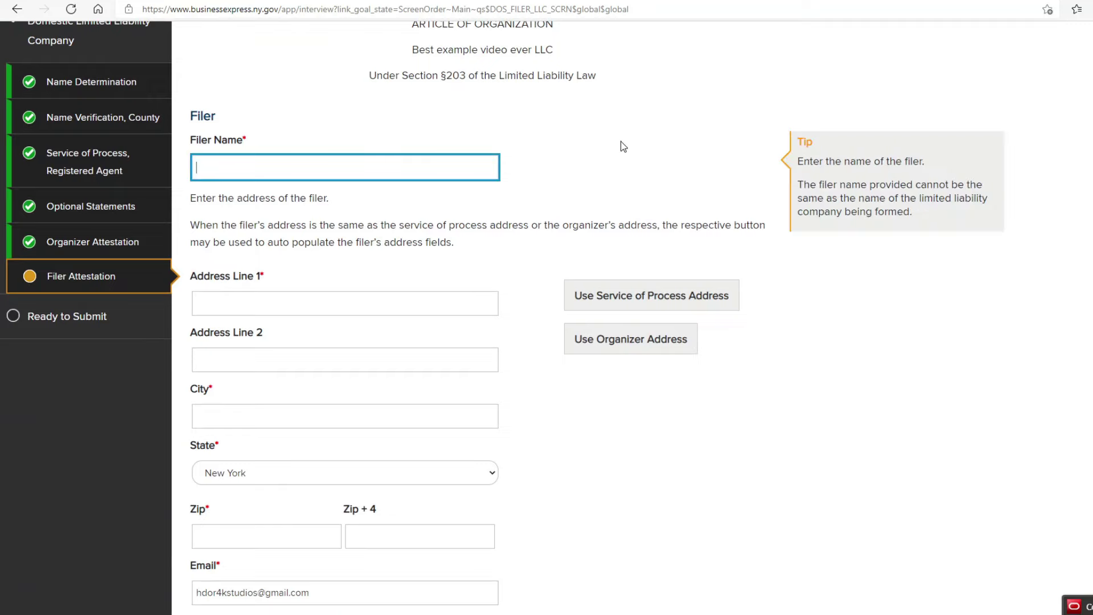
{"action": "type", "text": "Hdee Fourkay"}
{"action": "left_click", "coordinate": [684, 292]}
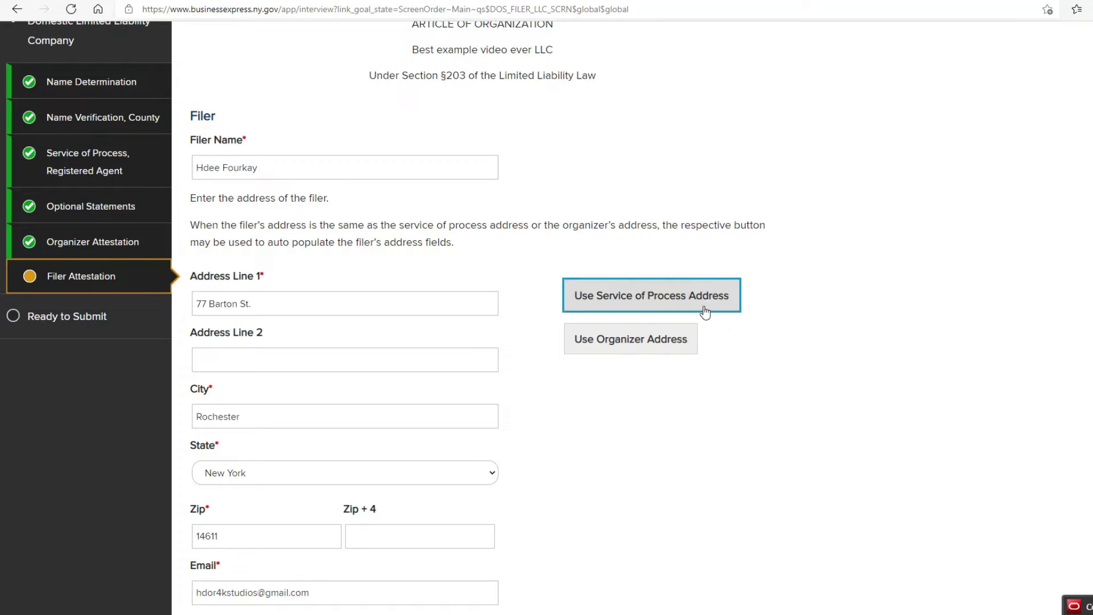
Step: Confirm the filer's e-mail address and save the Filer Attestation
{"action": "scroll", "coordinate": [756, 332], "scroll_direction": "down", "scroll_amount": 3}
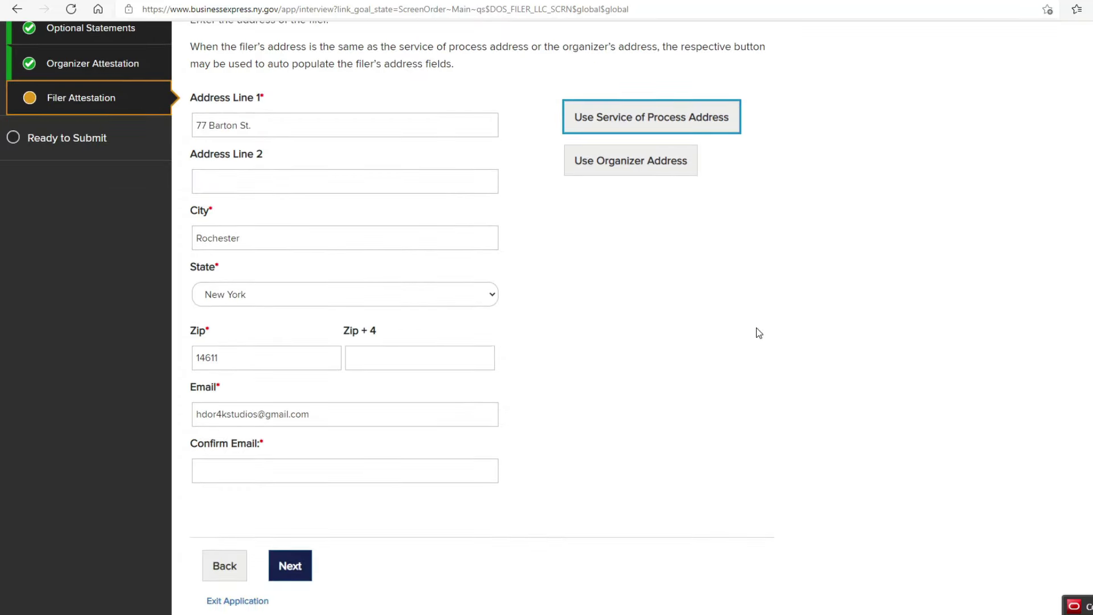
{"action": "left_click", "coordinate": [472, 470]}
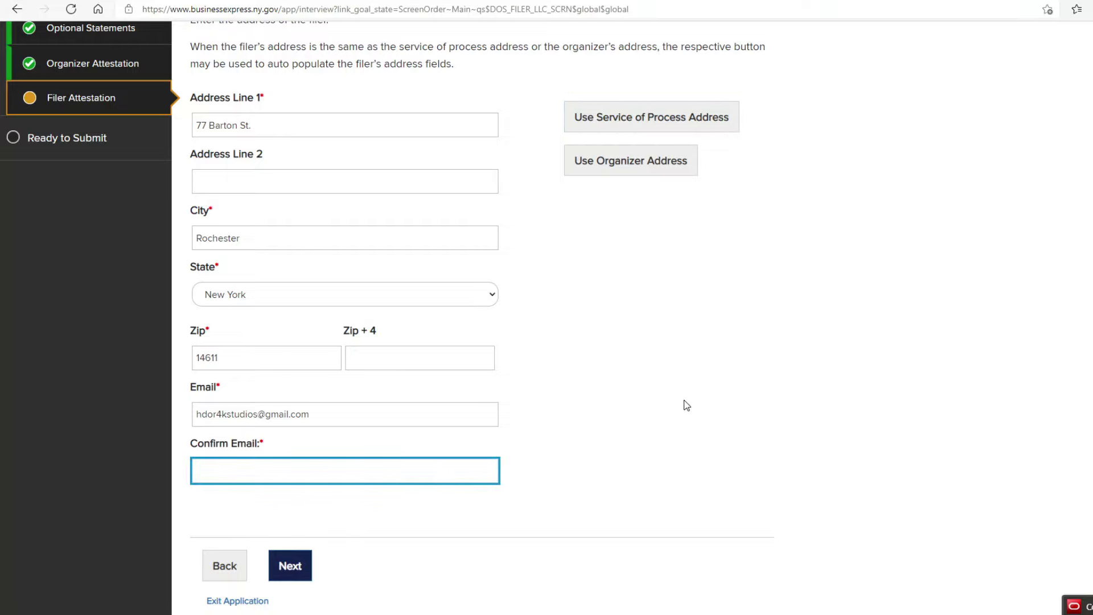
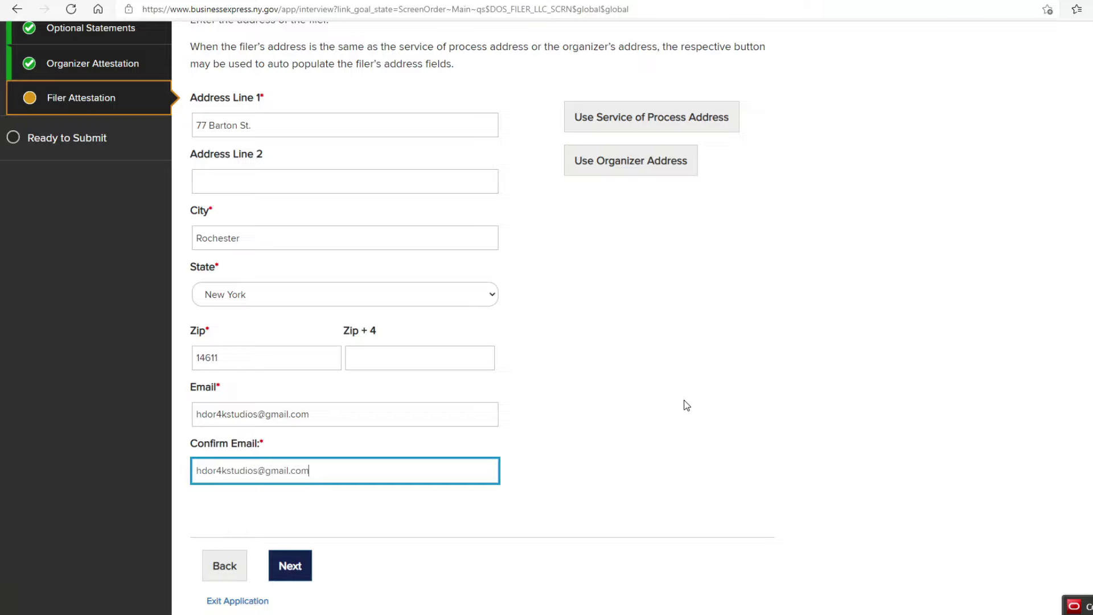
{"action": "scroll", "coordinate": [809, 449], "scroll_direction": "up", "scroll_amount": 3}
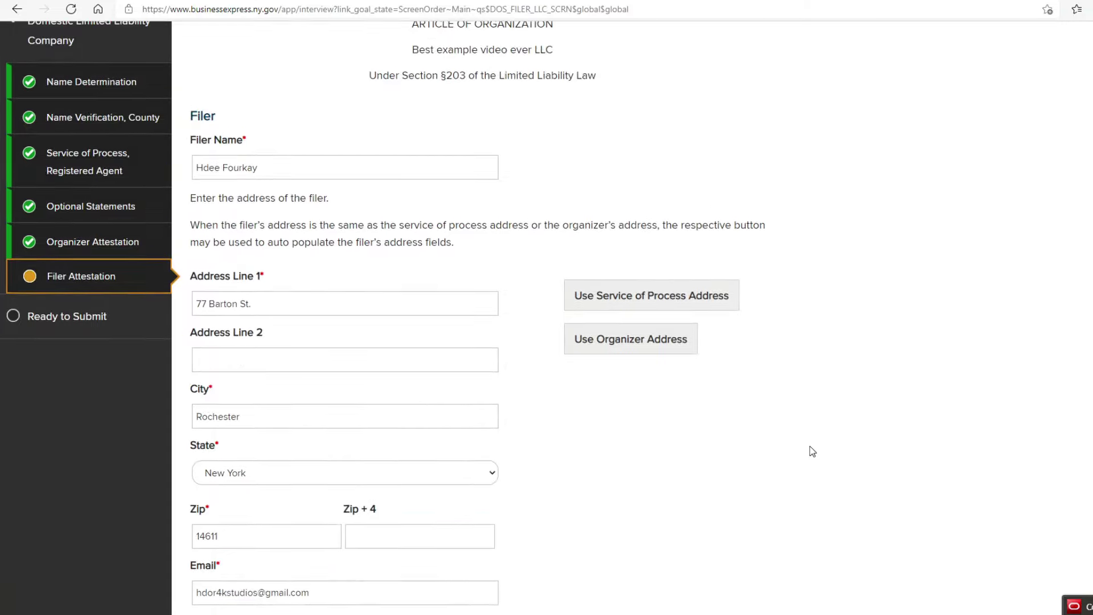
{"action": "scroll", "coordinate": [809, 449], "scroll_direction": "down", "scroll_amount": 2}
{"action": "scroll", "coordinate": [813, 451], "scroll_direction": "down", "scroll_amount": 3}
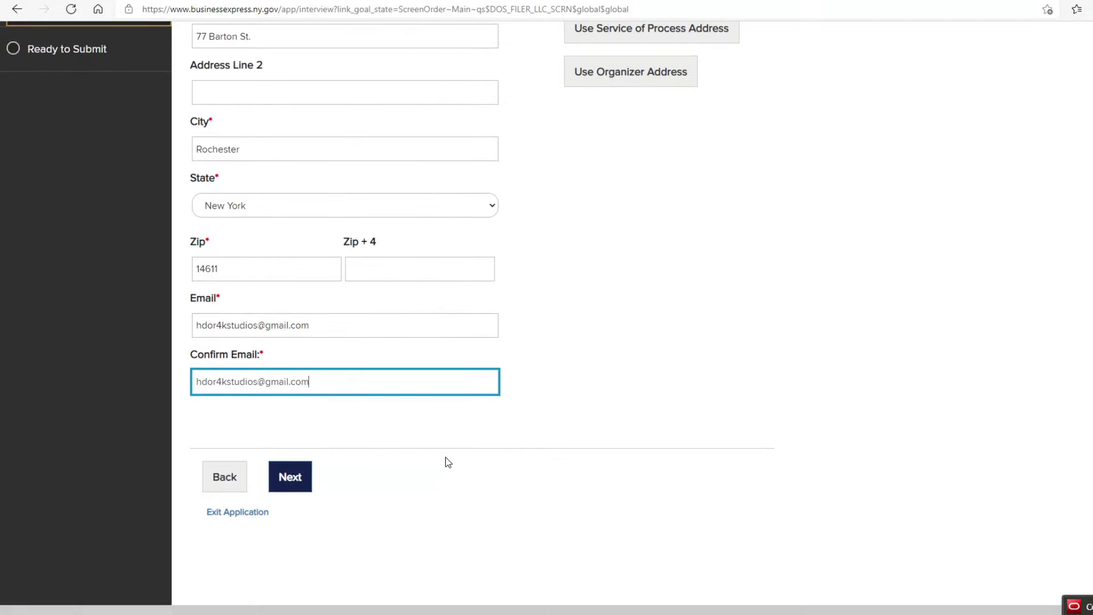
{"action": "left_click", "coordinate": [292, 475]}
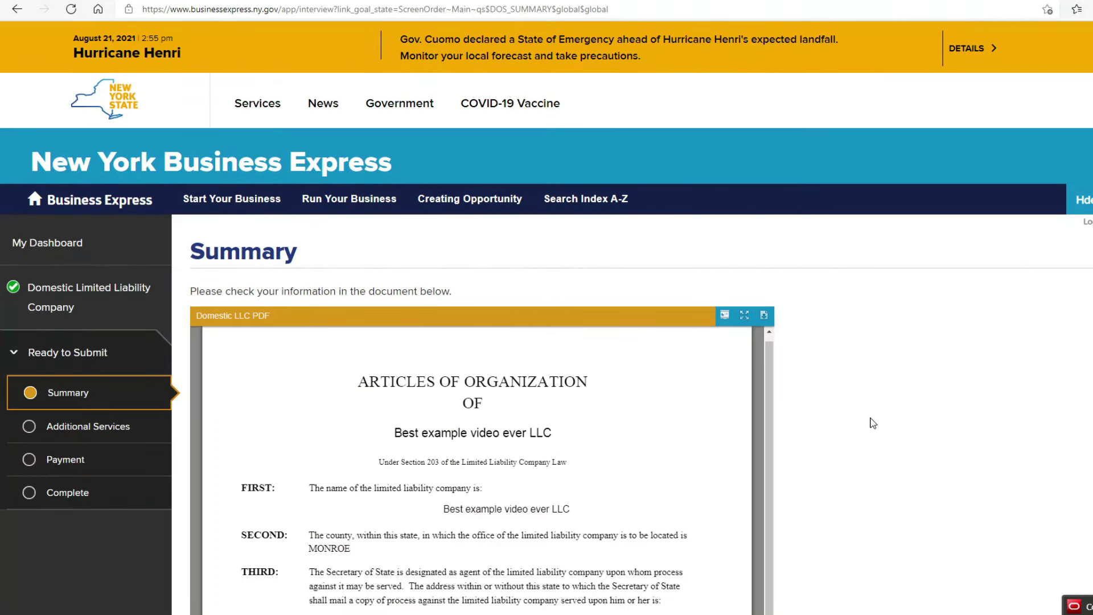
Step: Scroll through the generated Articles of Organization PDF, then proceed past the Summary
{"action": "scroll", "coordinate": [873, 422], "scroll_direction": "down", "scroll_amount": 3}
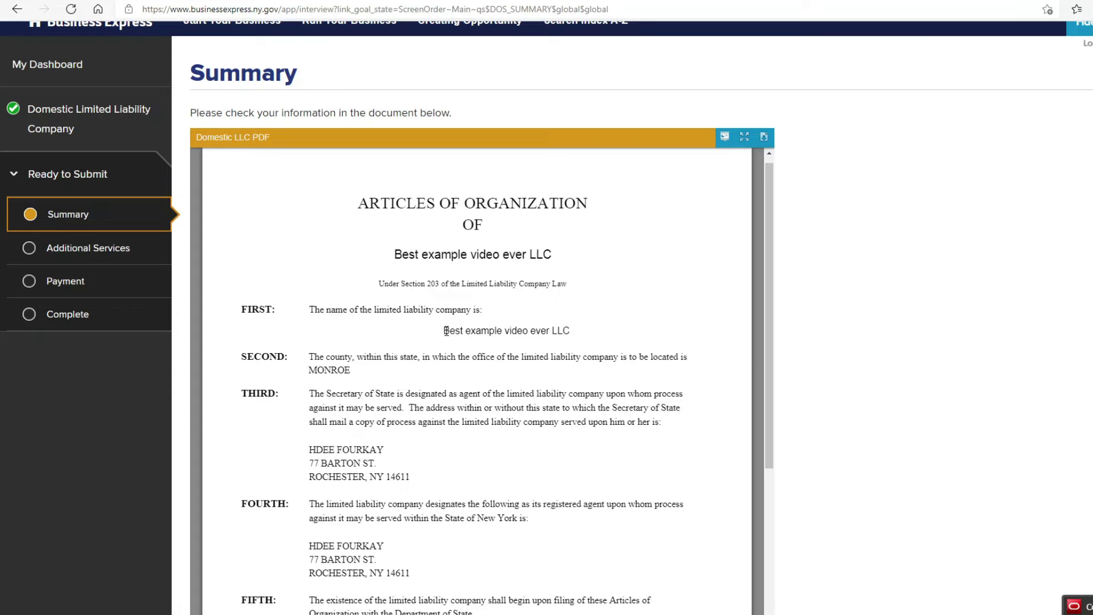
{"action": "scroll", "coordinate": [648, 349], "scroll_direction": "down", "scroll_amount": 1}
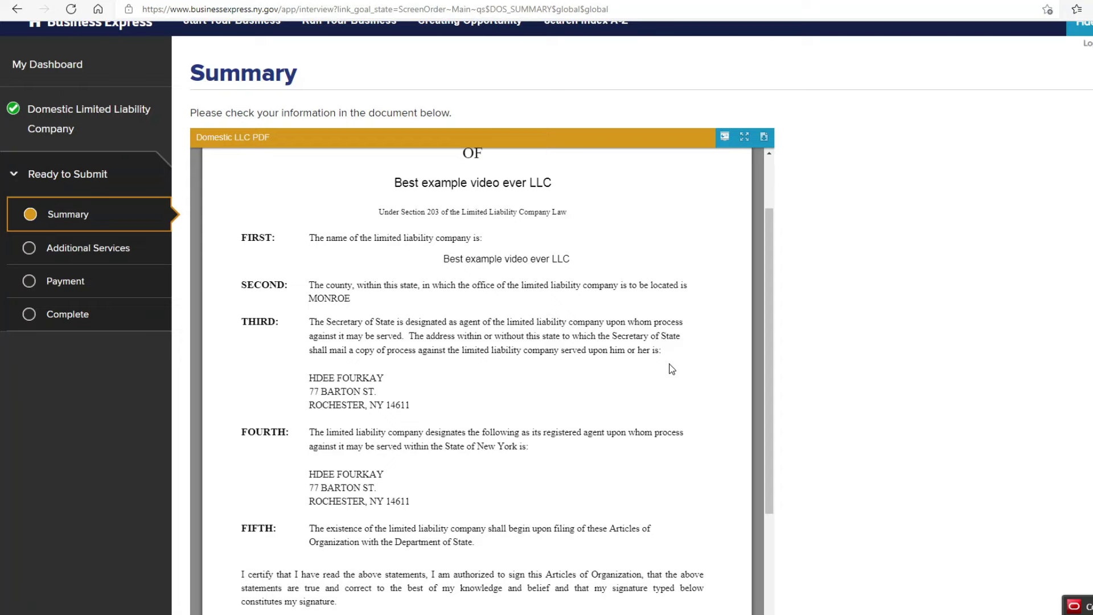
{"action": "scroll", "coordinate": [672, 369], "scroll_direction": "down", "scroll_amount": 2}
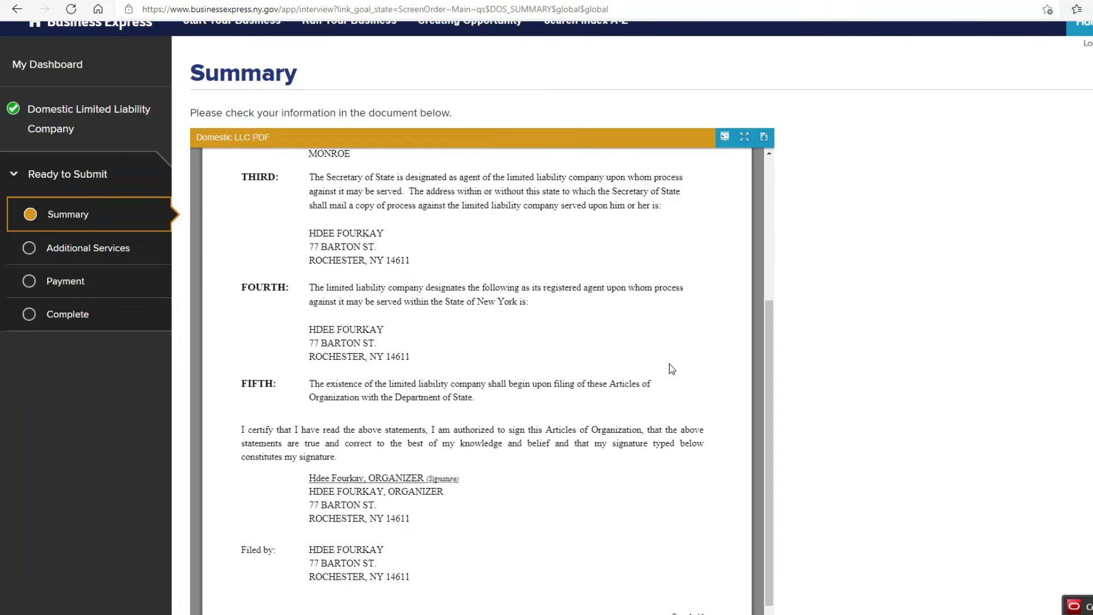
{"action": "scroll", "coordinate": [672, 369], "scroll_direction": "down", "scroll_amount": 1}
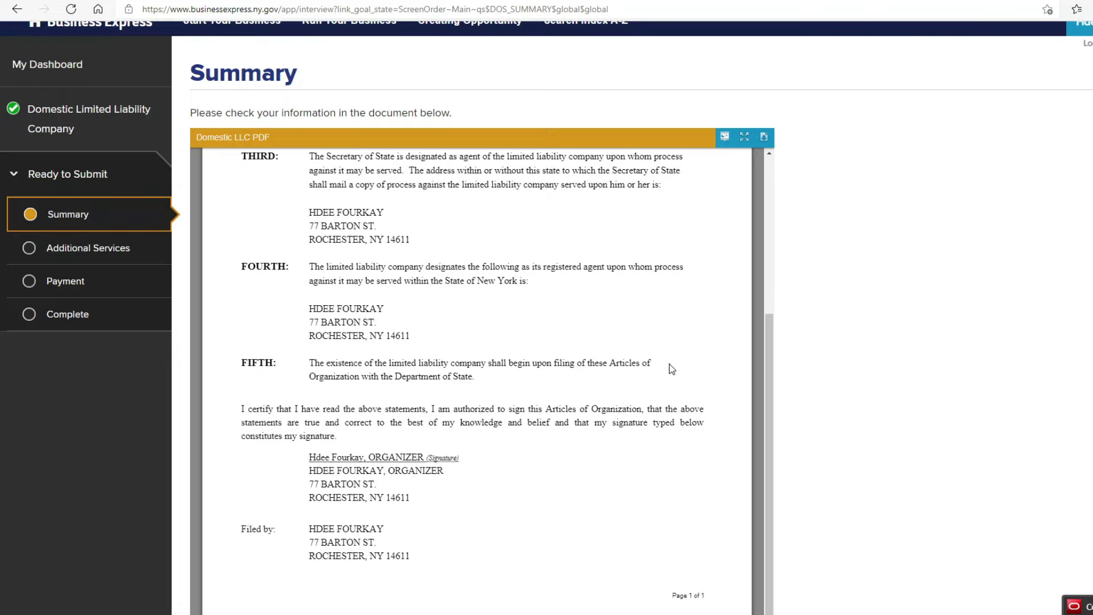
{"action": "scroll", "coordinate": [673, 369], "scroll_direction": "up", "scroll_amount": 2}
{"action": "scroll", "coordinate": [673, 369], "scroll_direction": "up", "scroll_amount": 5}
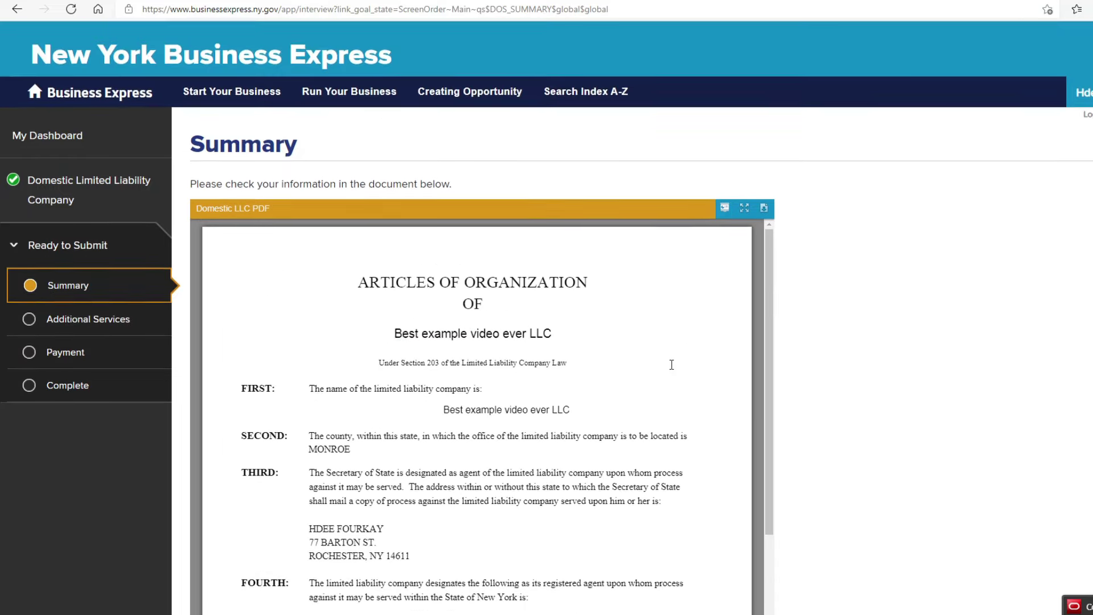
{"action": "scroll", "coordinate": [831, 381], "scroll_direction": "down", "scroll_amount": 3}
{"action": "scroll", "coordinate": [833, 383], "scroll_direction": "down", "scroll_amount": 5}
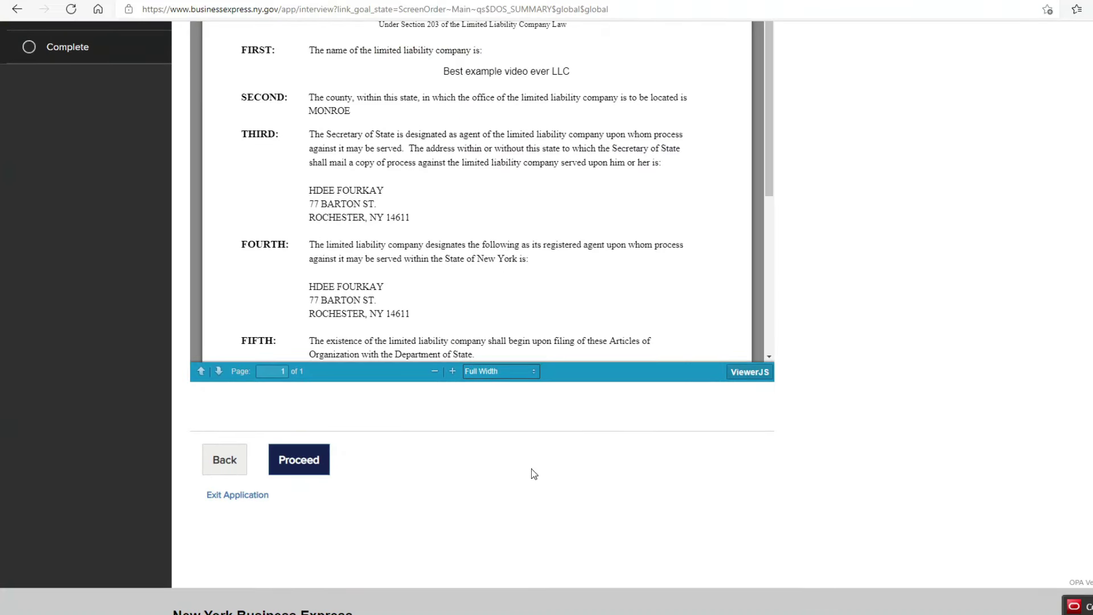
{"action": "left_click", "coordinate": [307, 458]}
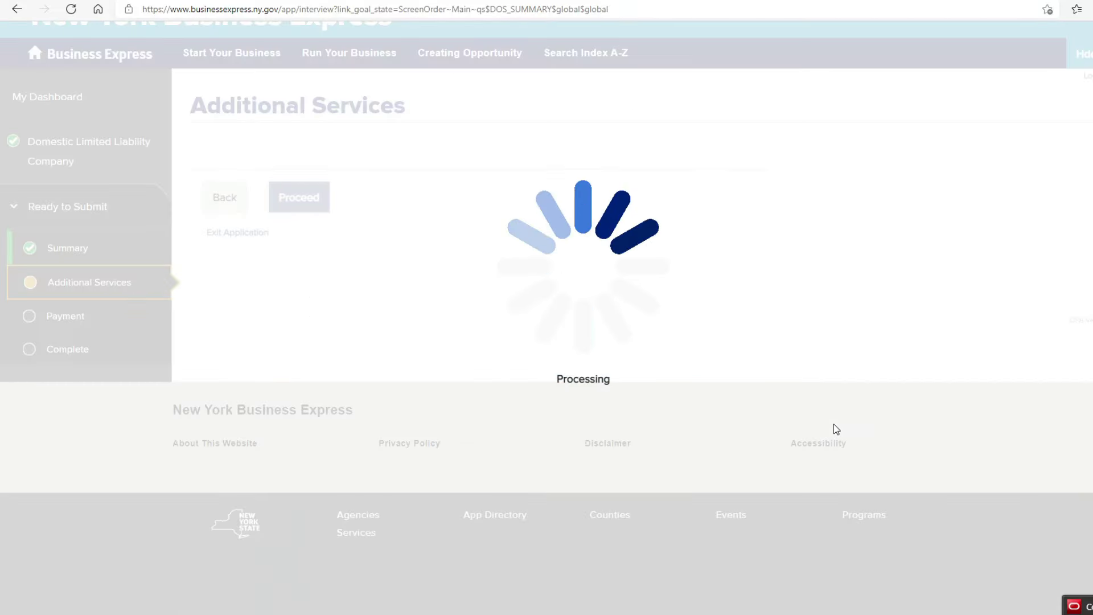
{"action": "scroll", "coordinate": [834, 428], "scroll_direction": "up", "scroll_amount": 1}
{"action": "scroll", "coordinate": [836, 429], "scroll_direction": "up", "scroll_amount": 2}
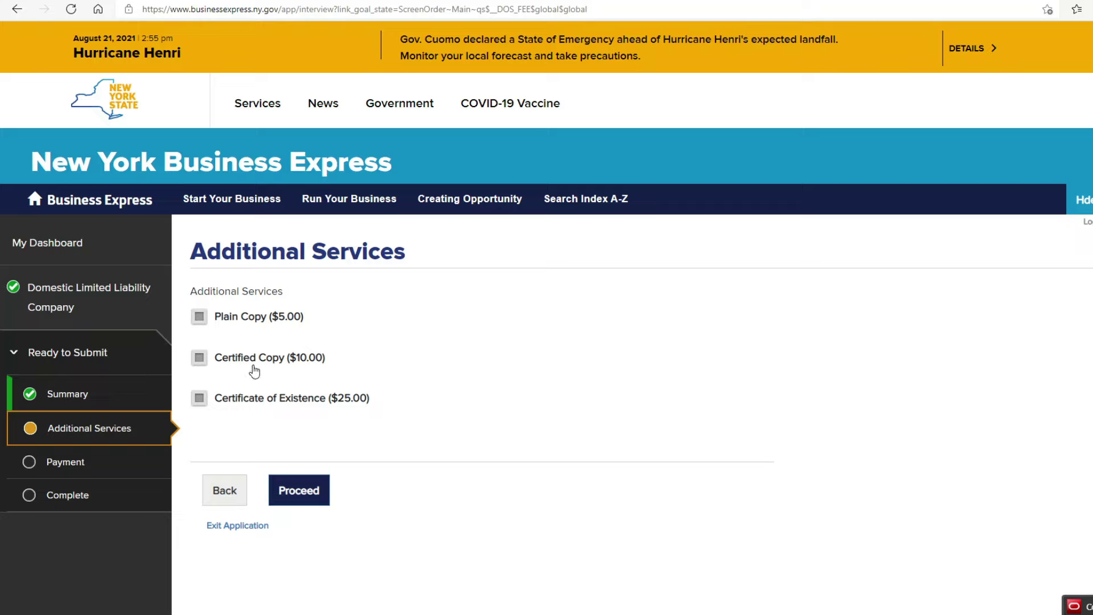
Step: Add a Certified Copy ($10.00) and a Certificate of Existence ($25.00), leaving Plain Copy unchecked, and proceed
{"action": "left_click", "coordinate": [200, 359]}
{"action": "left_click", "coordinate": [200, 400]}
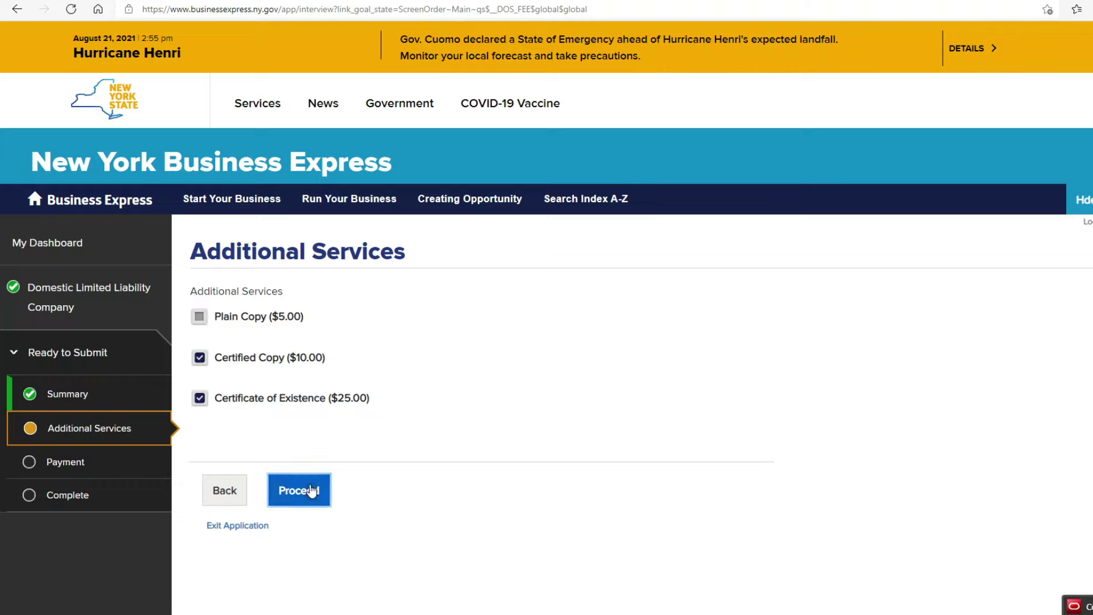
{"action": "left_click", "coordinate": [313, 490]}
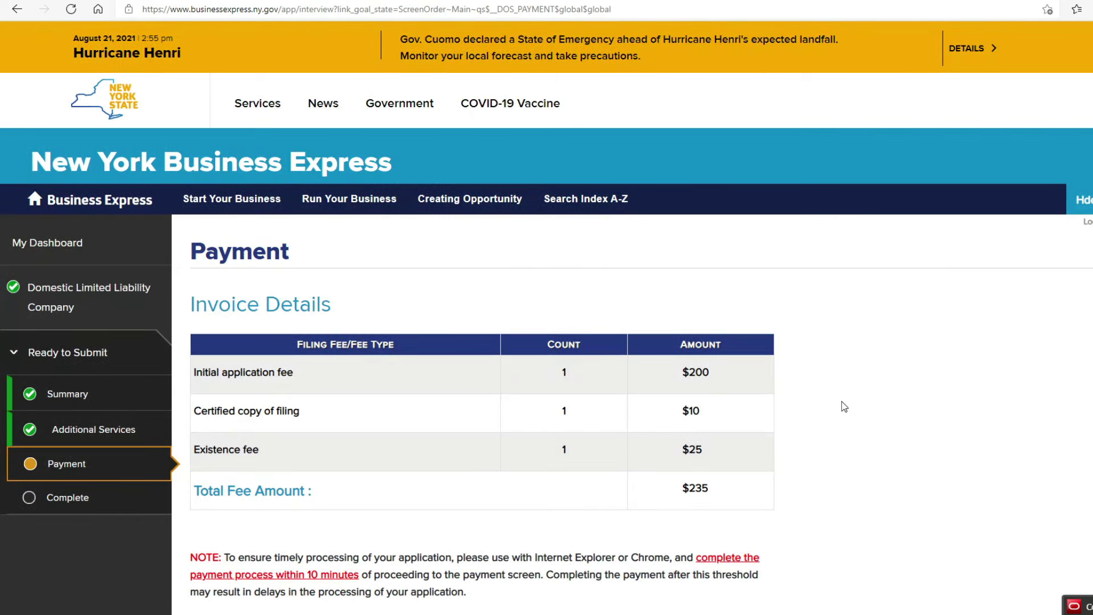
Step: Review the $235 invoice details and notes, then proceed to the Converge hosted payment page
{"action": "scroll", "coordinate": [843, 408], "scroll_direction": "down", "scroll_amount": 2}
{"action": "scroll", "coordinate": [844, 407], "scroll_direction": "down", "scroll_amount": 5}
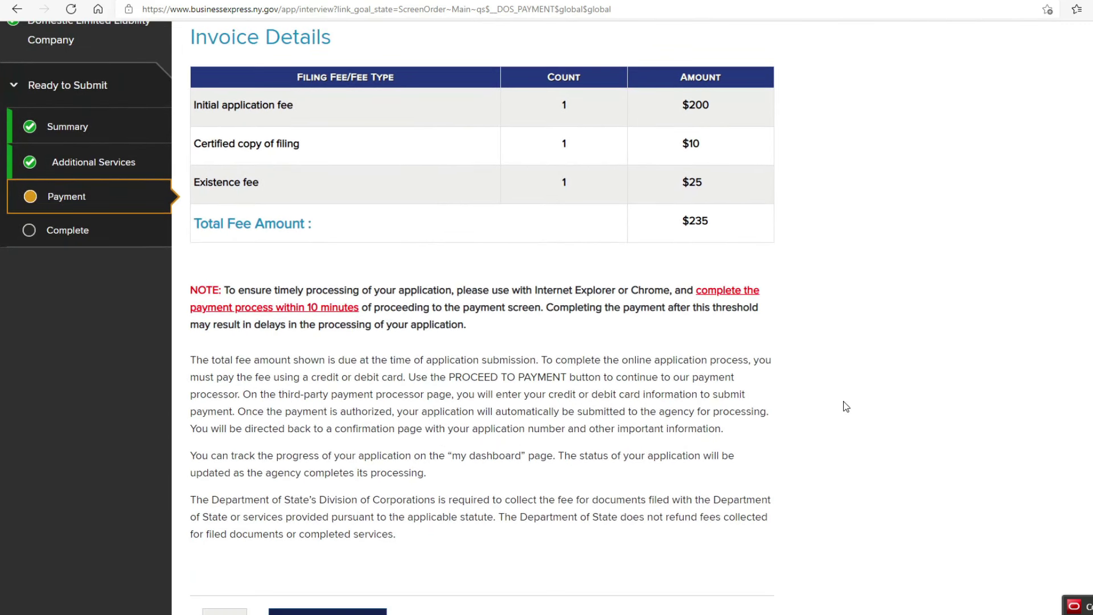
{"action": "scroll", "coordinate": [847, 406], "scroll_direction": "up", "scroll_amount": 3}
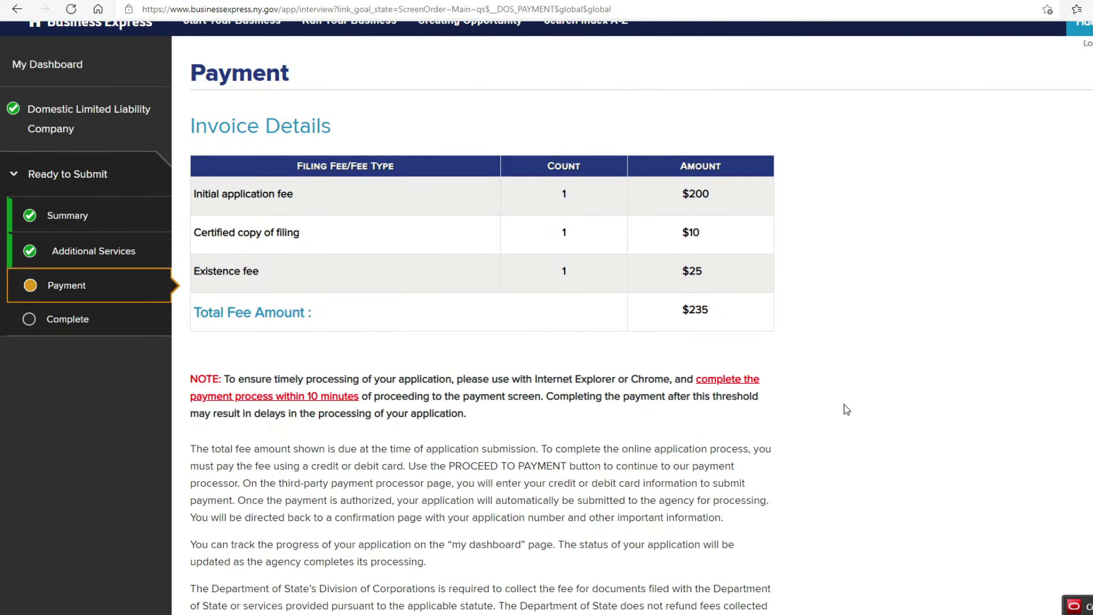
{"action": "scroll", "coordinate": [847, 409], "scroll_direction": "down", "scroll_amount": 3}
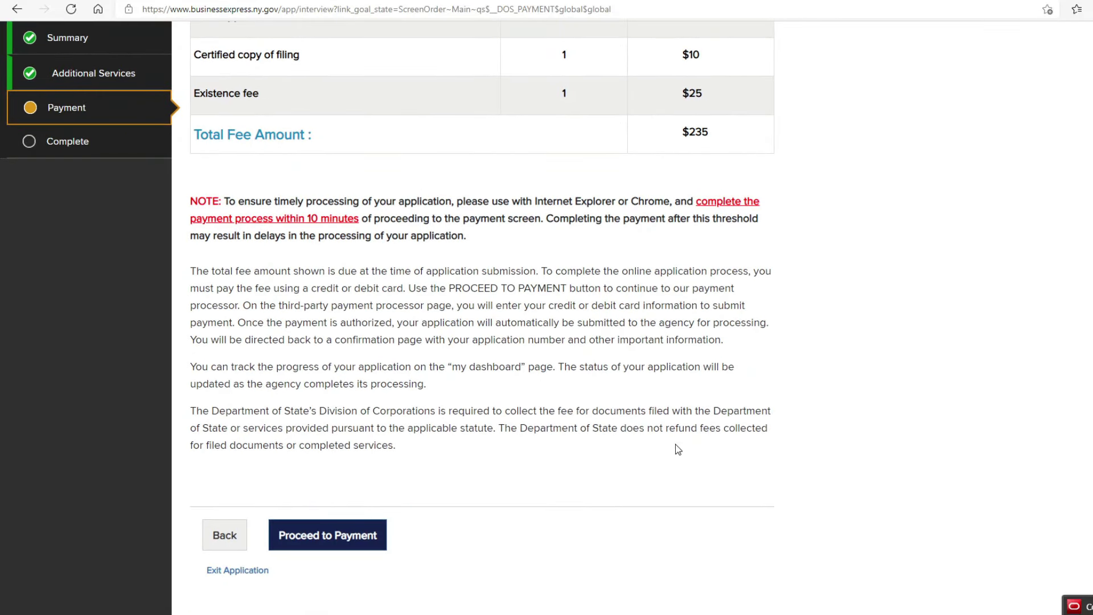
{"action": "left_click", "coordinate": [328, 538]}
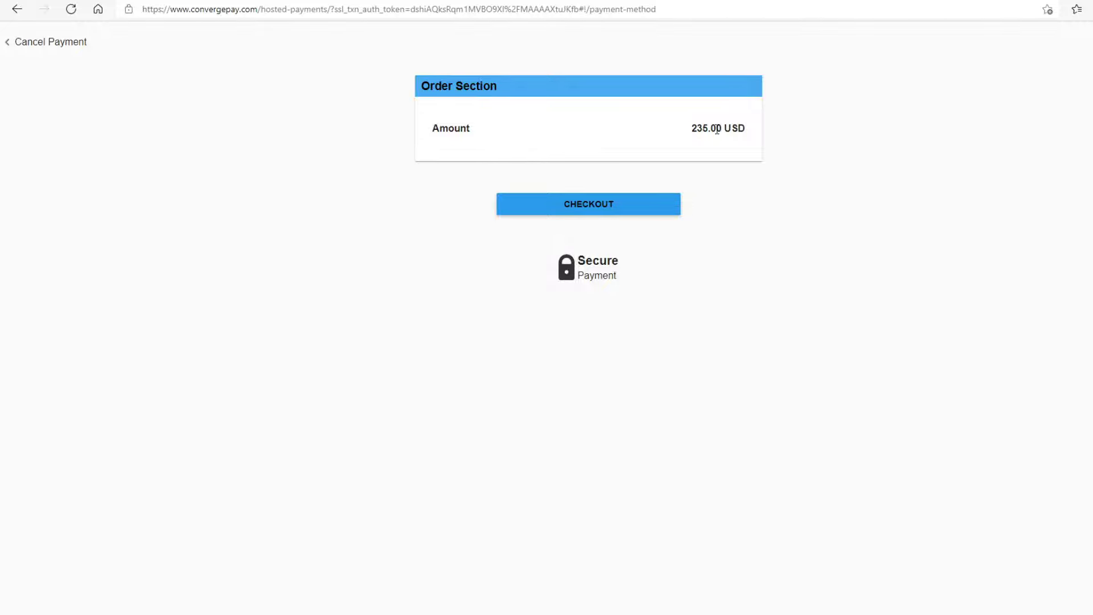
Step: Check out the 235.00 USD order and begin entering the card number in the payment form
{"action": "left_click_drag", "start_coordinate": [687, 131], "coordinate": [734, 144]}
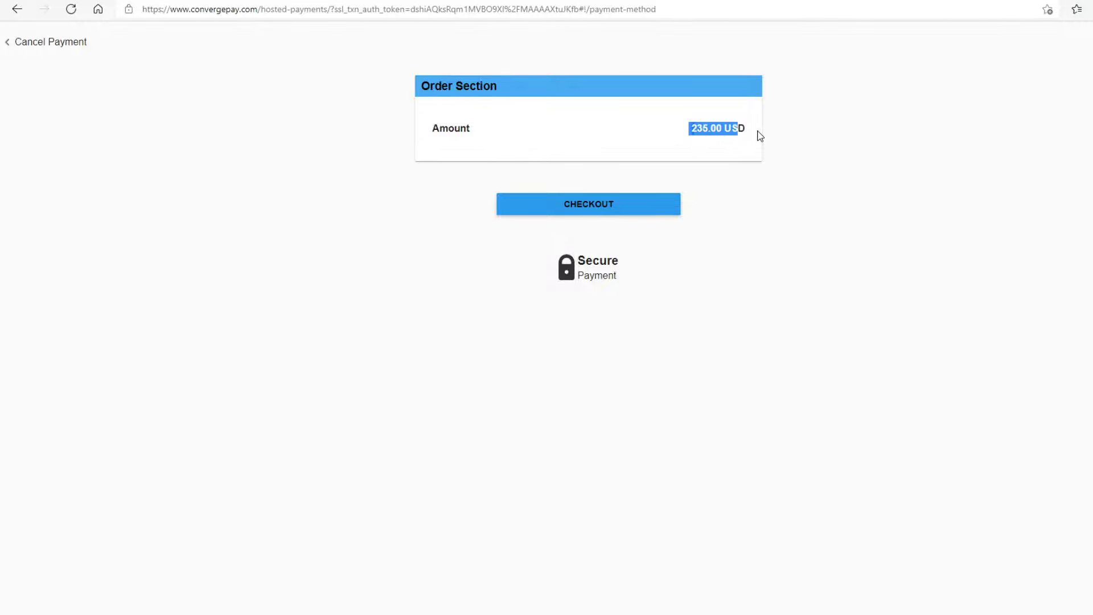
{"action": "left_click", "coordinate": [757, 137]}
{"action": "left_click", "coordinate": [619, 209]}
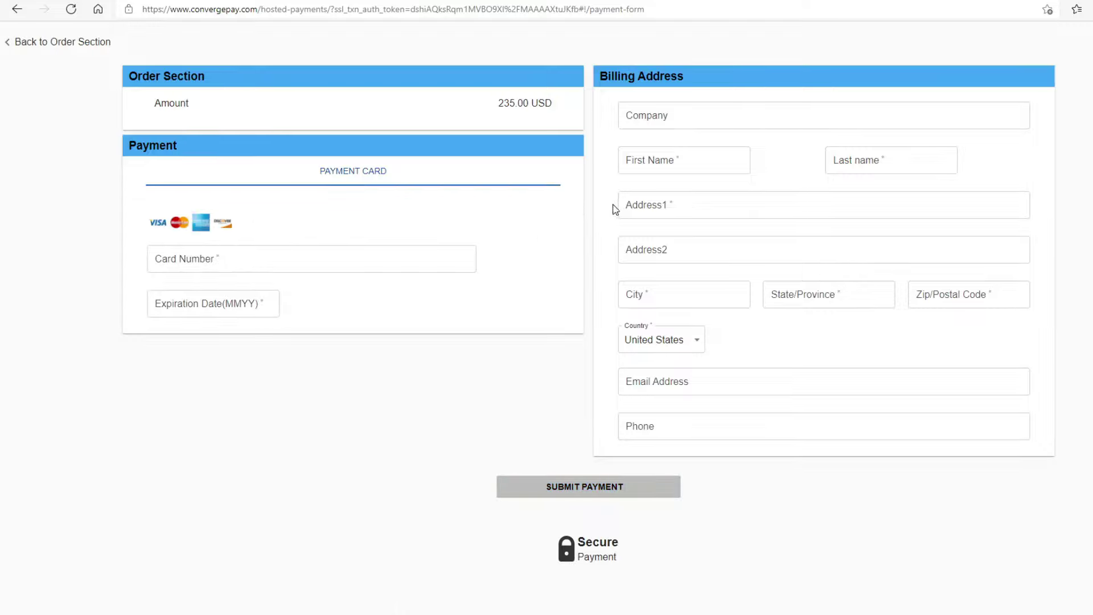
{"action": "left_click", "coordinate": [418, 261]}
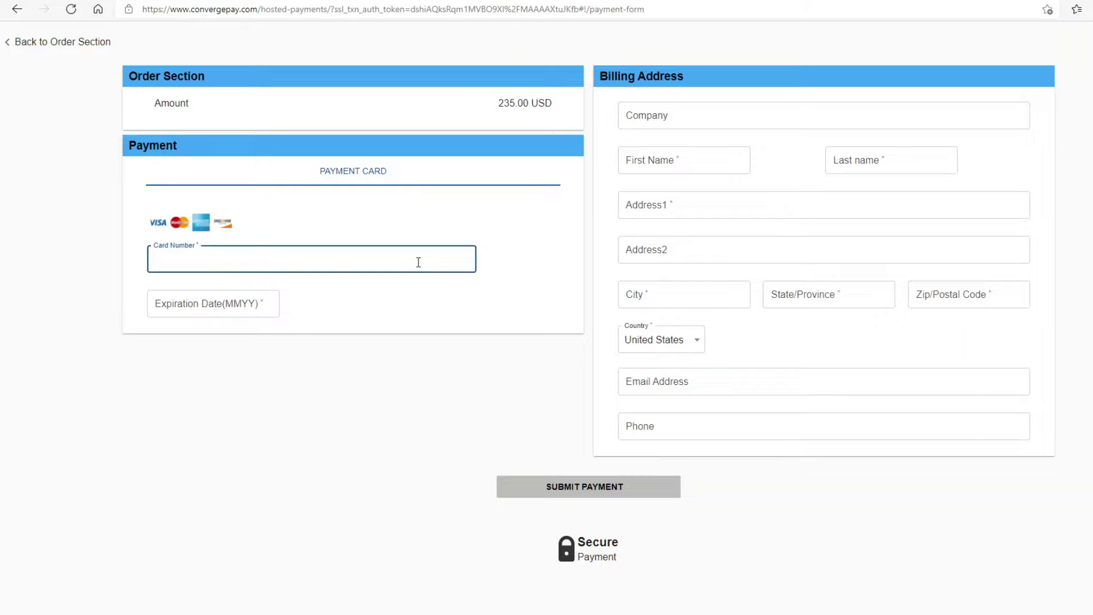
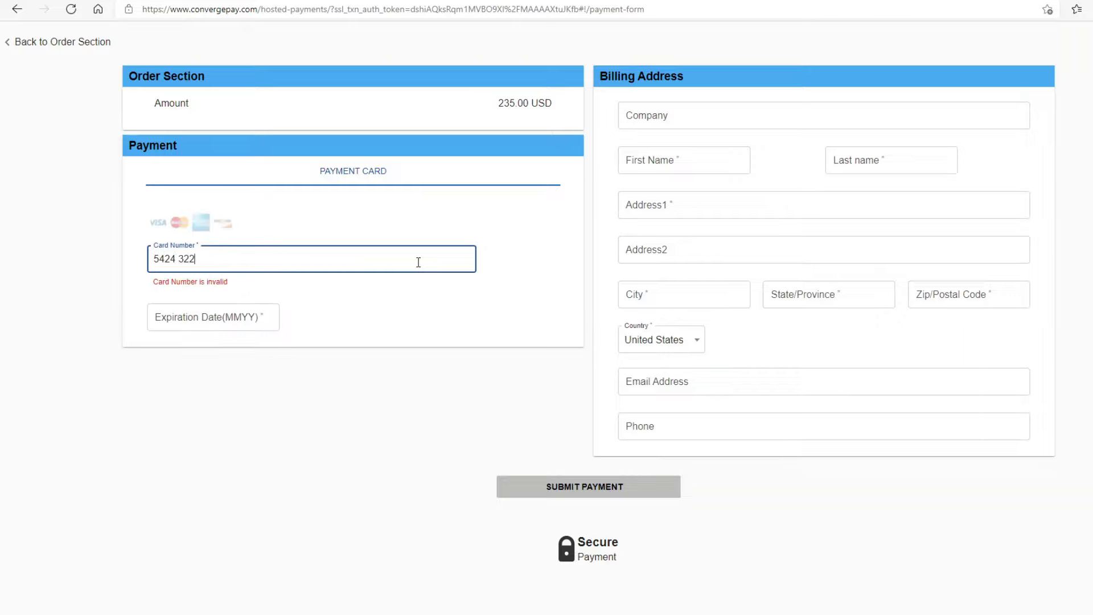